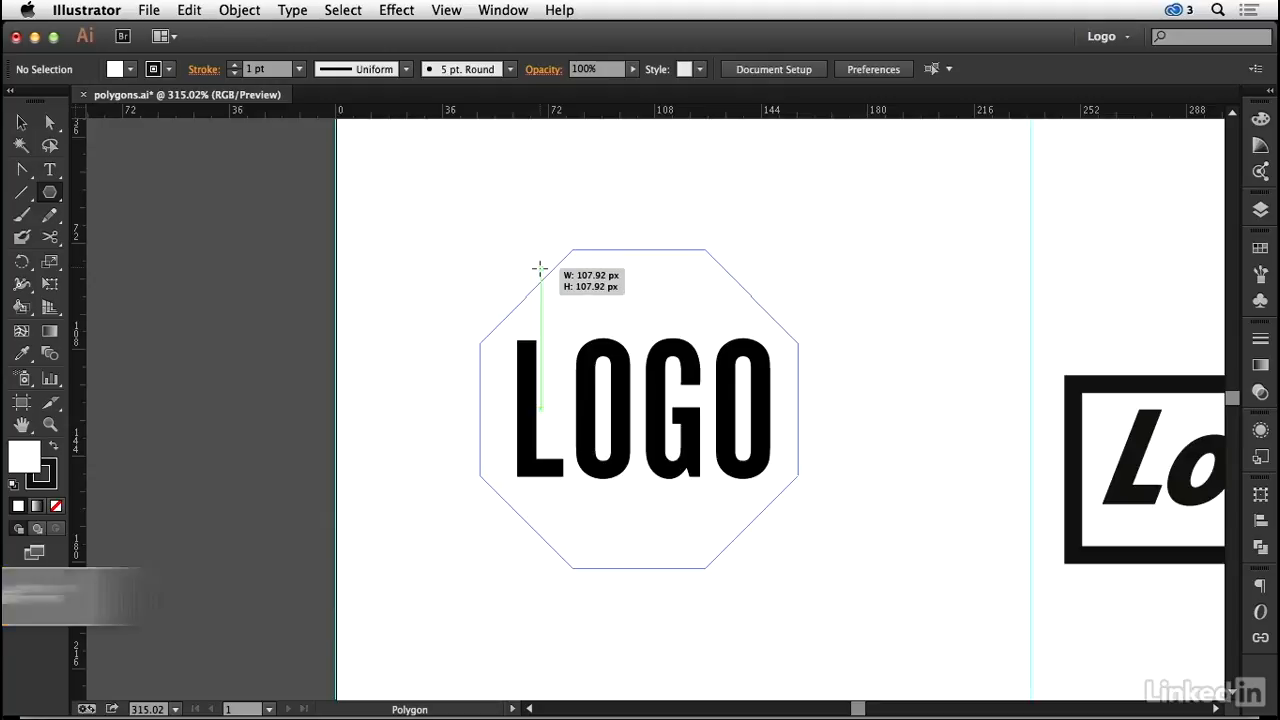
# Draw an upright octagon about 108 px wide around the LOGO text and remove its fill.
pyautogui.moveTo(540, 268); pyautogui.dragTo(540, 268)
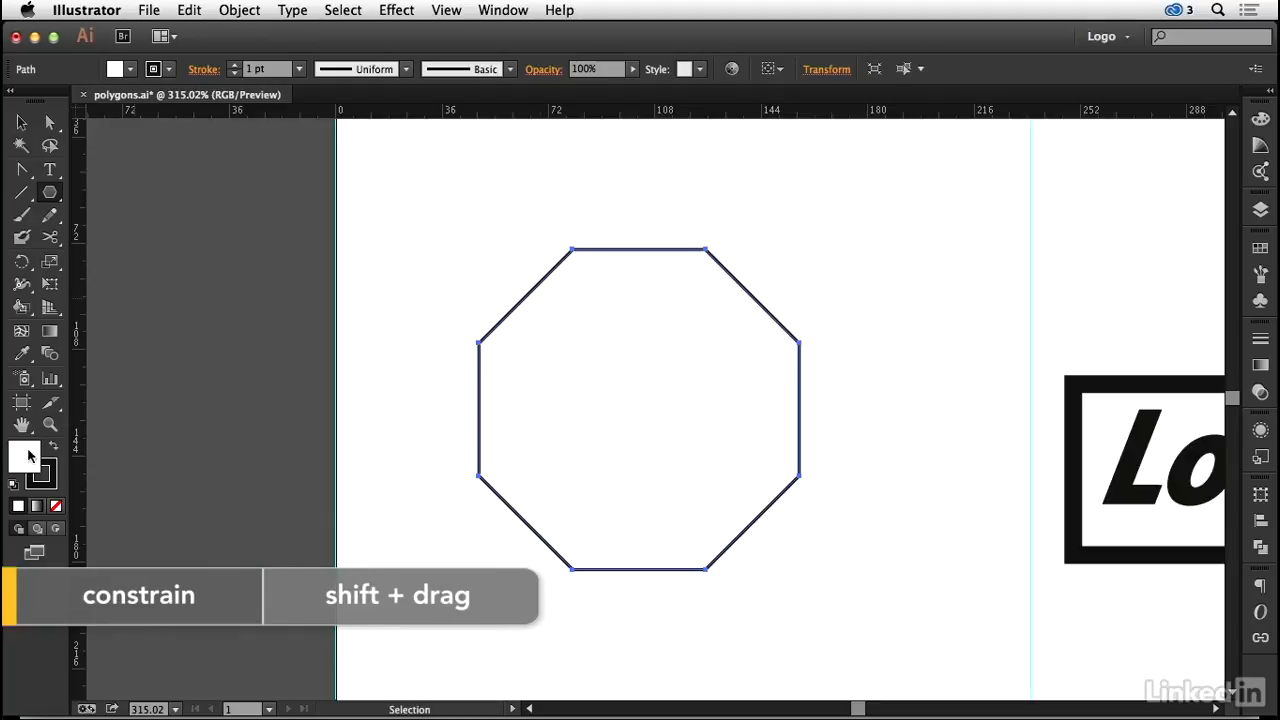
pyautogui.click(56, 506)
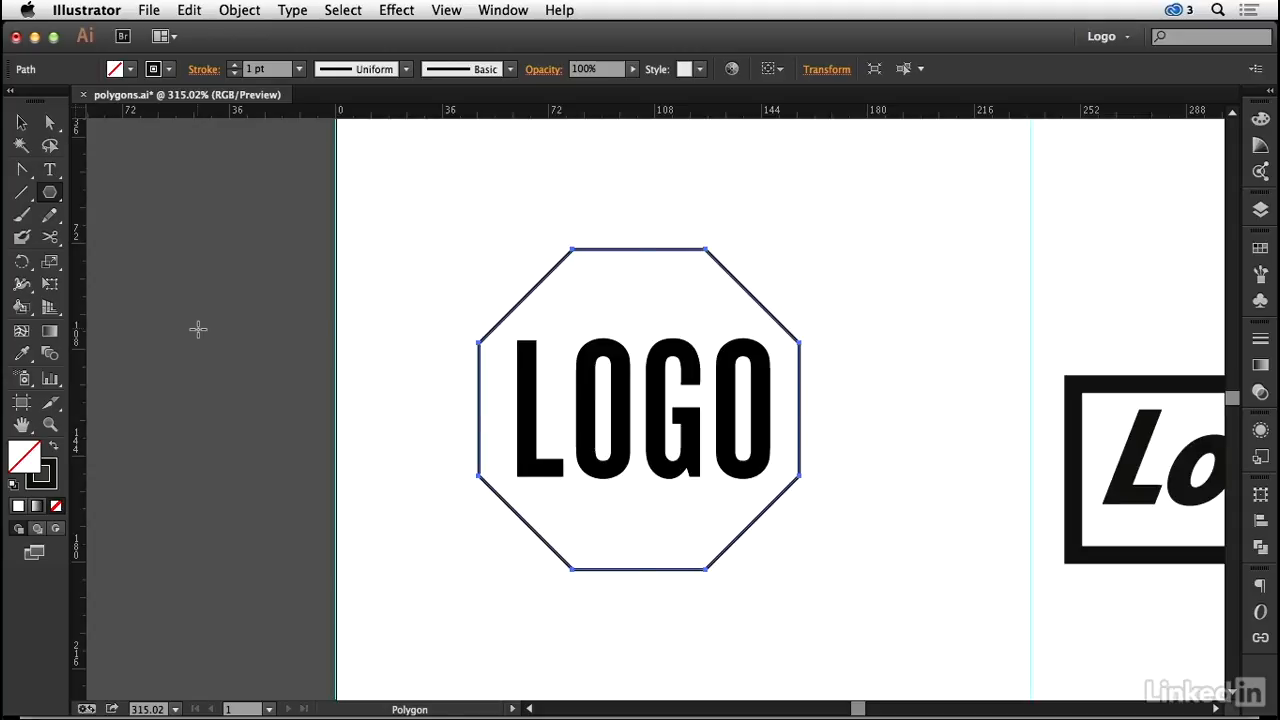
# Slant the right side of the Logotype frame by moving its bottom-right anchor point inward to about X 440 px.
pyautogui.hscroll(10, 198, 329)
pyautogui.click(49, 123)
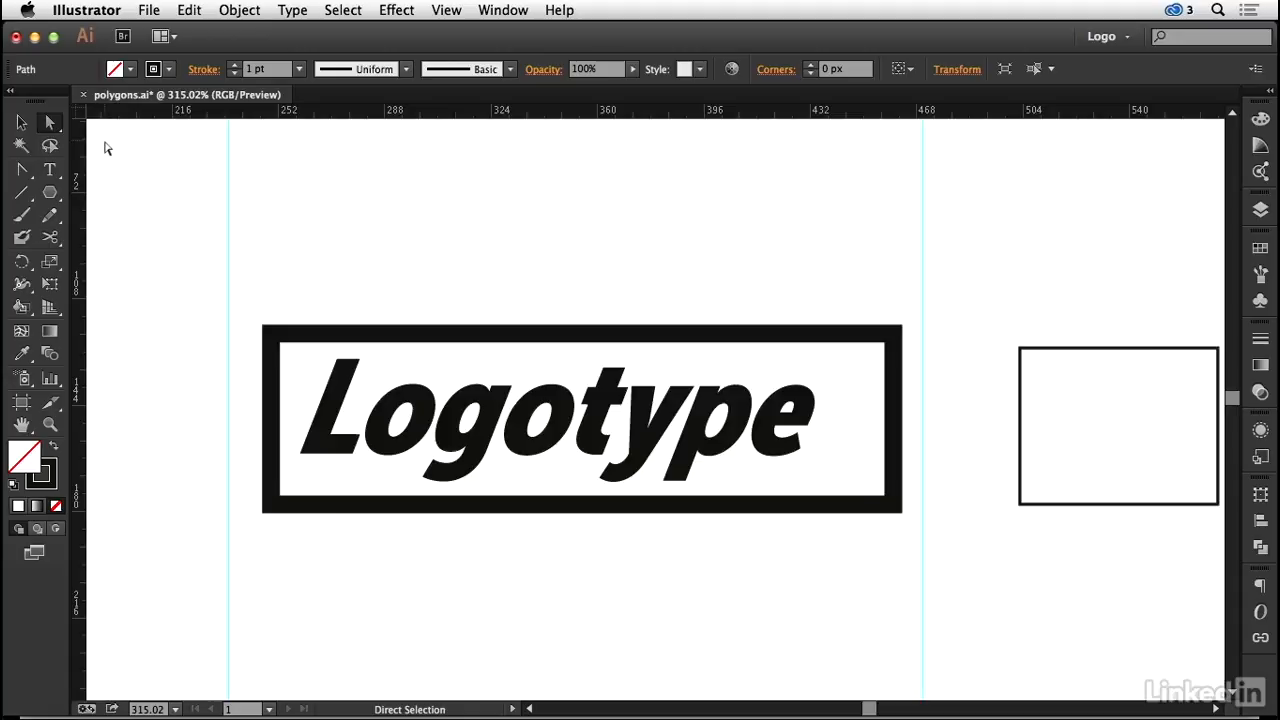
pyautogui.click(893, 504)
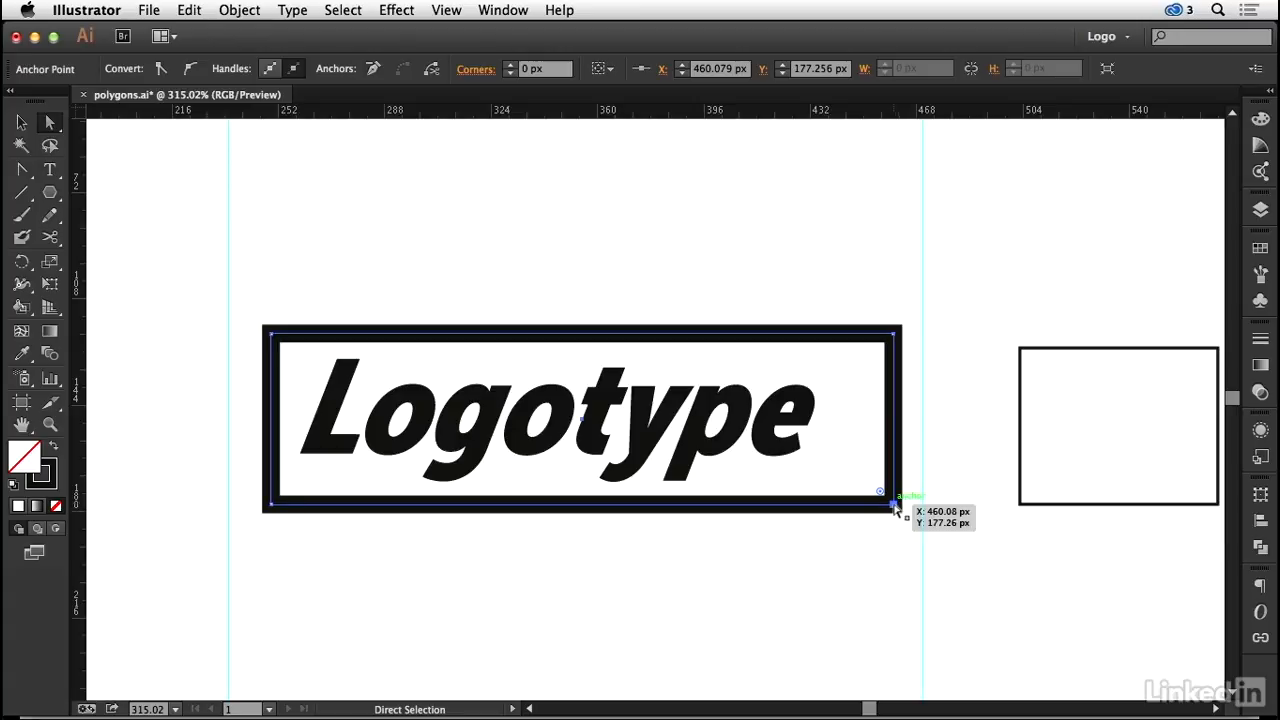
pyautogui.moveTo(895, 507); pyautogui.dragTo(837, 510)
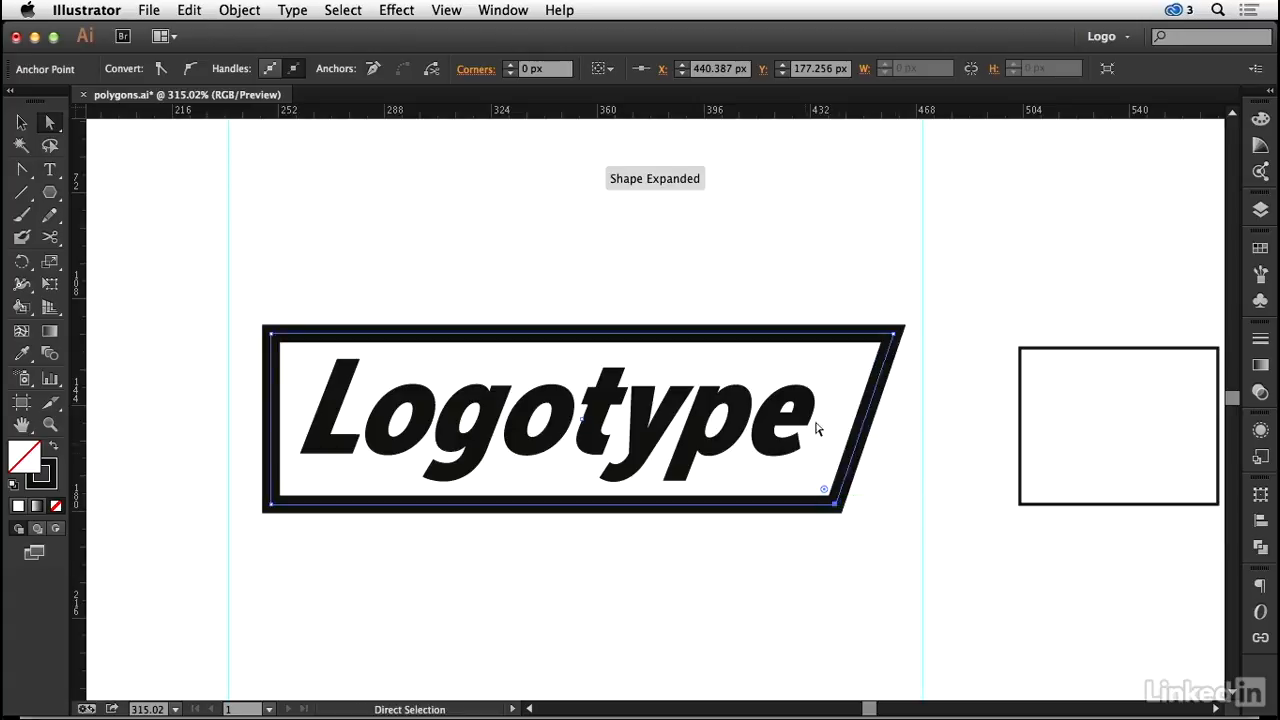
pyautogui.click(806, 555)
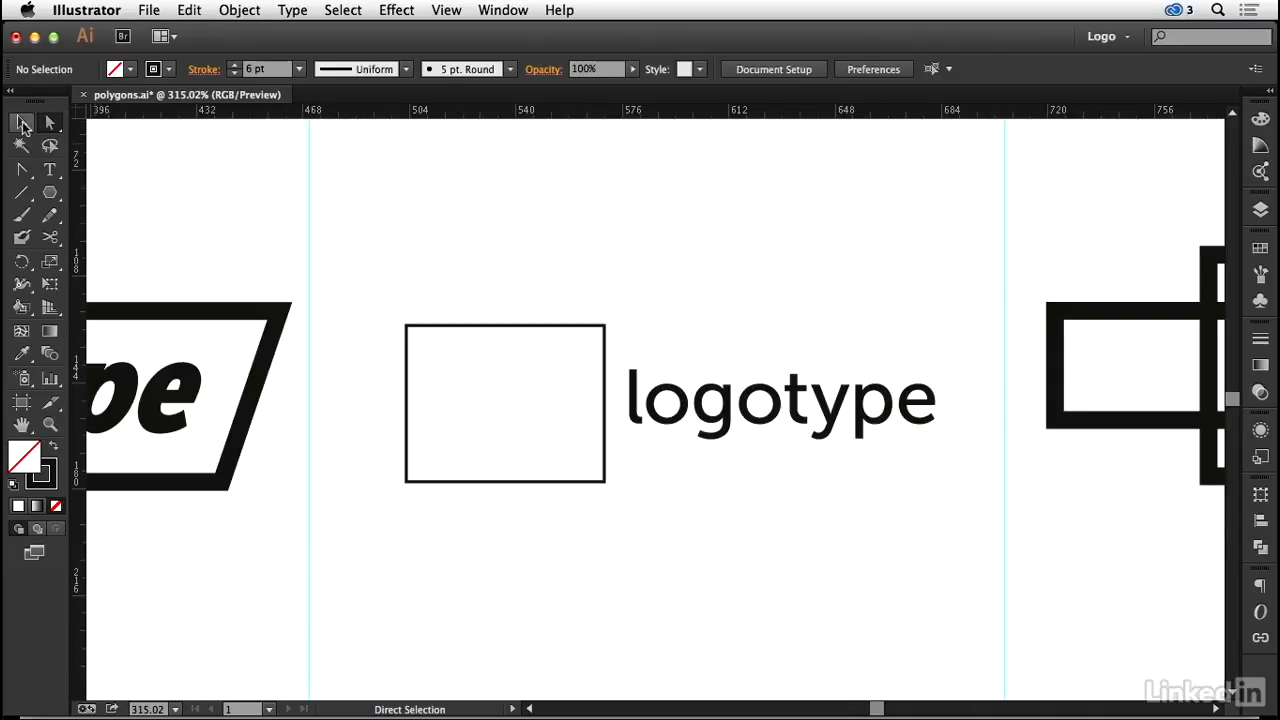
# Shrink the rectangle beside the logotype text and duplicate it into a two-by-two grid of adjoining rectangles.
pyautogui.click(21, 123)
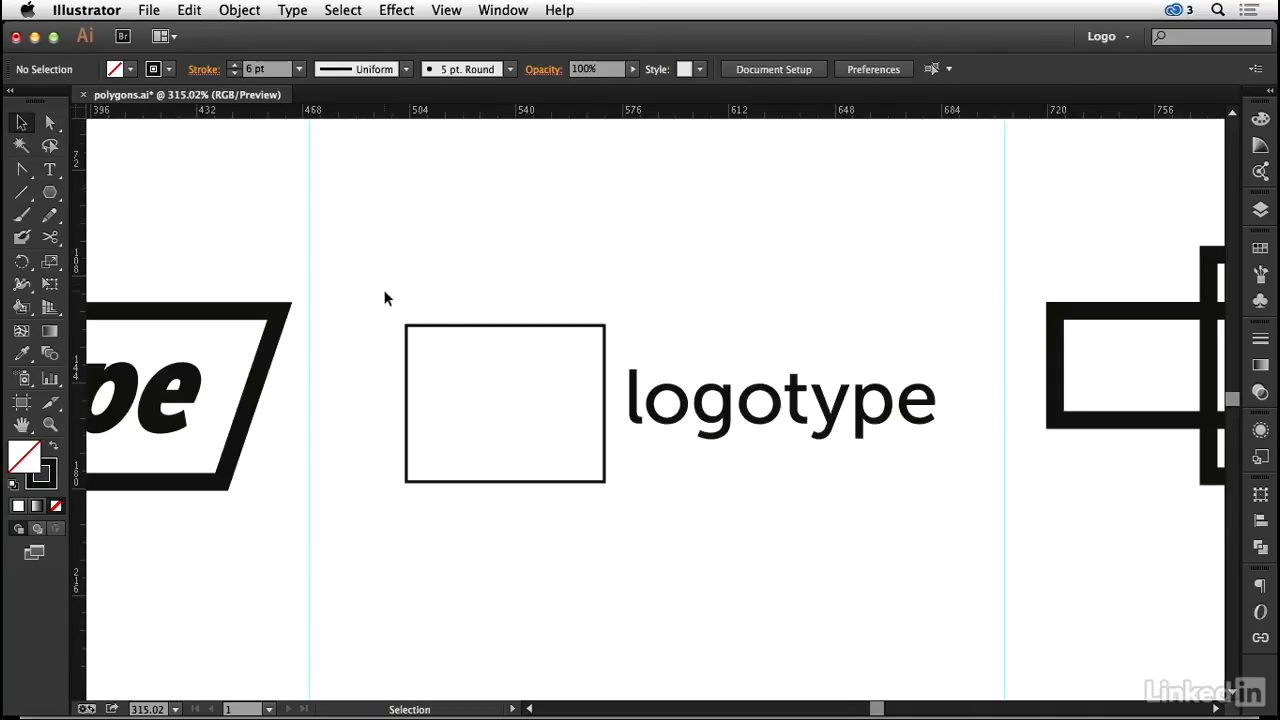
pyautogui.moveTo(386, 299); pyautogui.dragTo(512, 410)
pyautogui.moveTo(460, 367); pyautogui.dragTo(568, 377)
pyautogui.moveTo(466, 318); pyautogui.dragTo(566, 458)
pyautogui.rightClick(566, 365)
pyautogui.press('Escape')
# Free-distort all four grid rectangles together by raising the bottom-left corner so the lower edge slopes.
pyautogui.moveTo(389, 299); pyautogui.dragTo(627, 514)
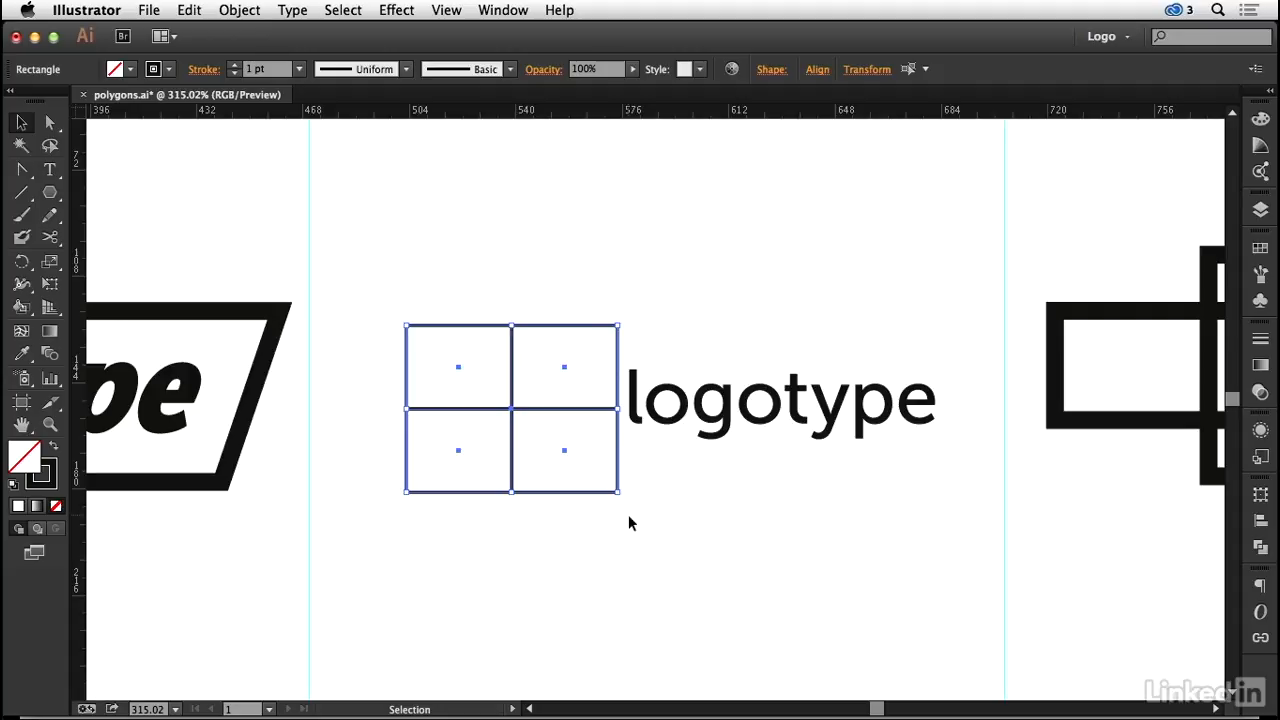
pyautogui.click(50, 285)
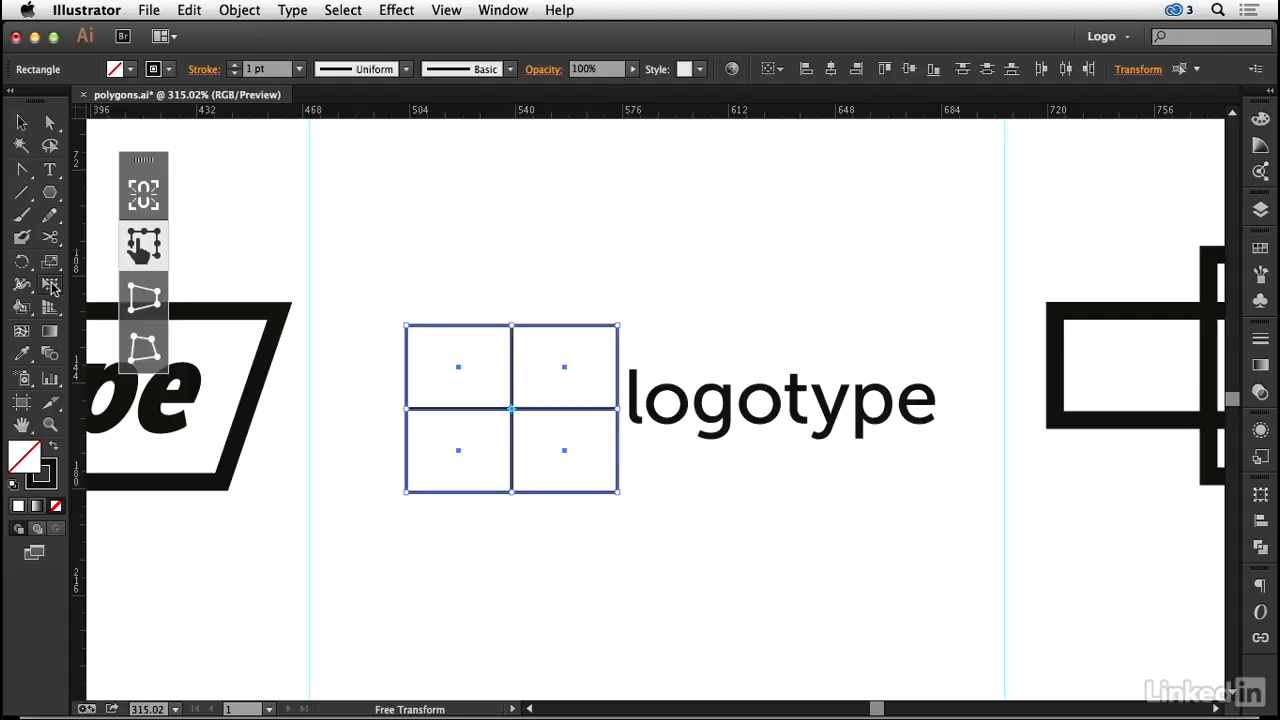
pyautogui.click(141, 348)
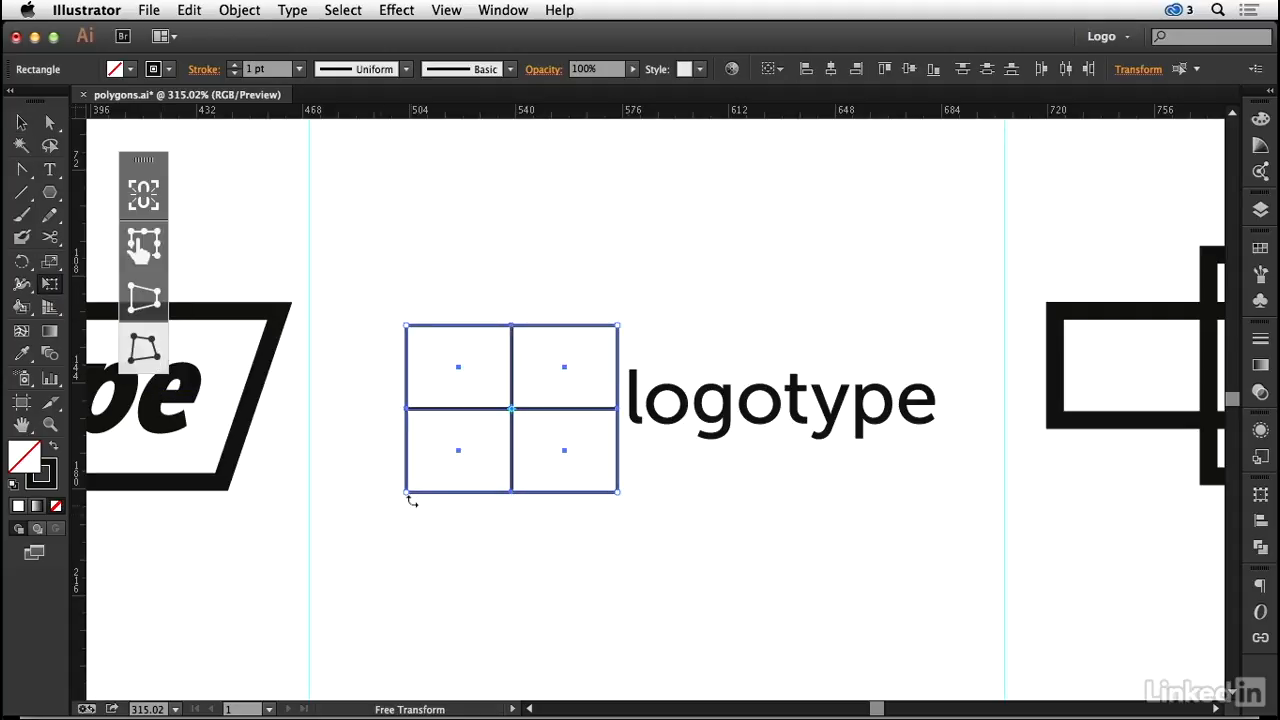
pyautogui.moveTo(407, 492); pyautogui.dragTo(411, 437)
pyautogui.press('v')
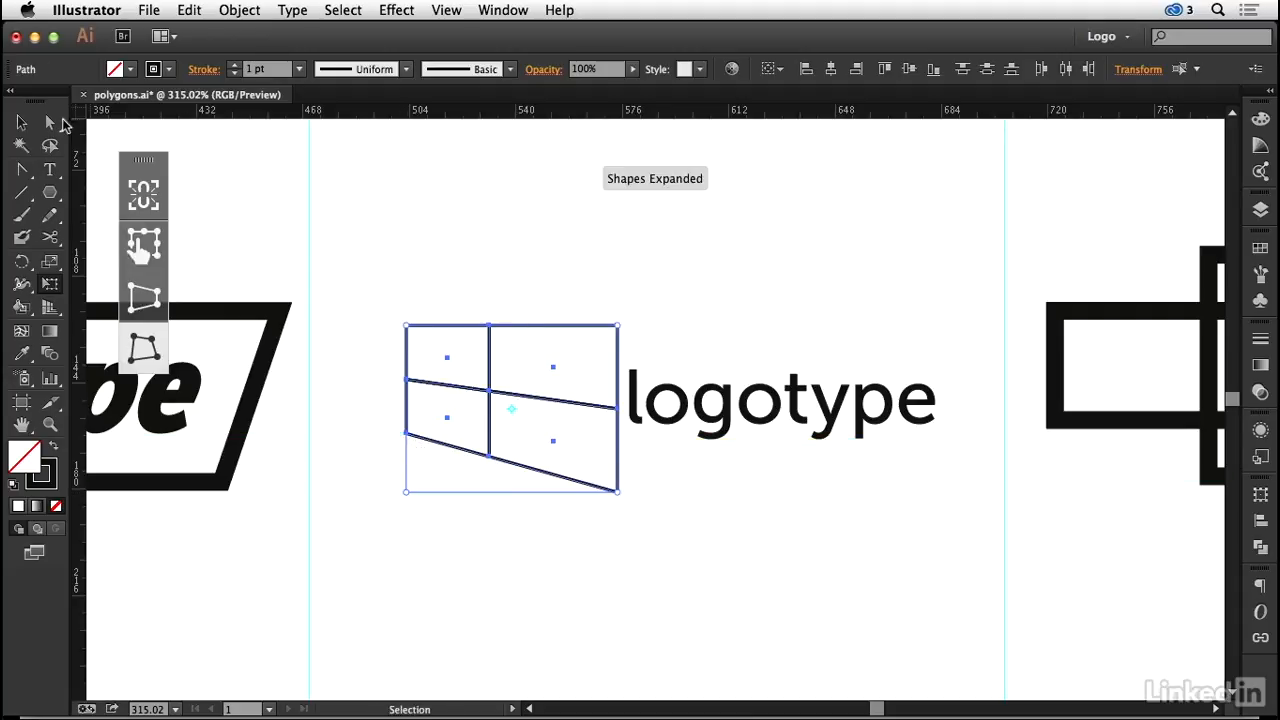
pyautogui.click(419, 228)
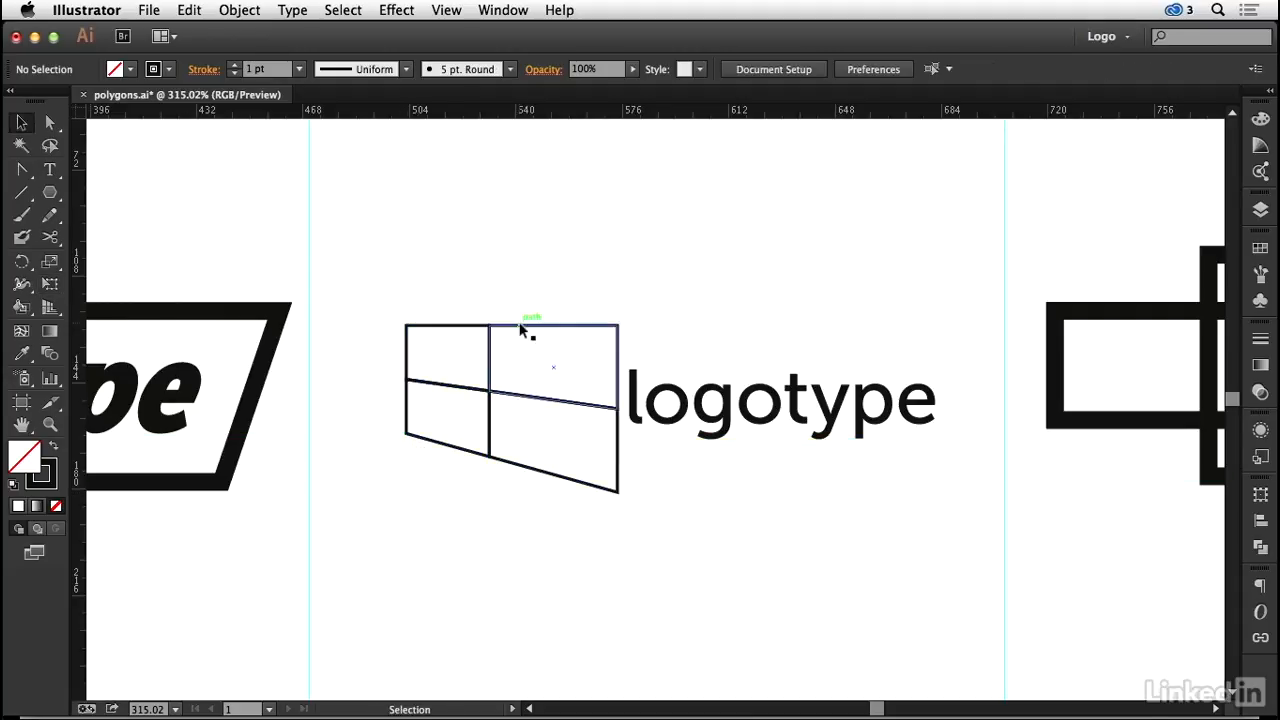
# Group the four distorted panes, narrow the group horizontally and move it slightly closer to the logotype text.
pyautogui.moveTo(395, 288); pyautogui.dragTo(577, 487)
pyautogui.press('a')
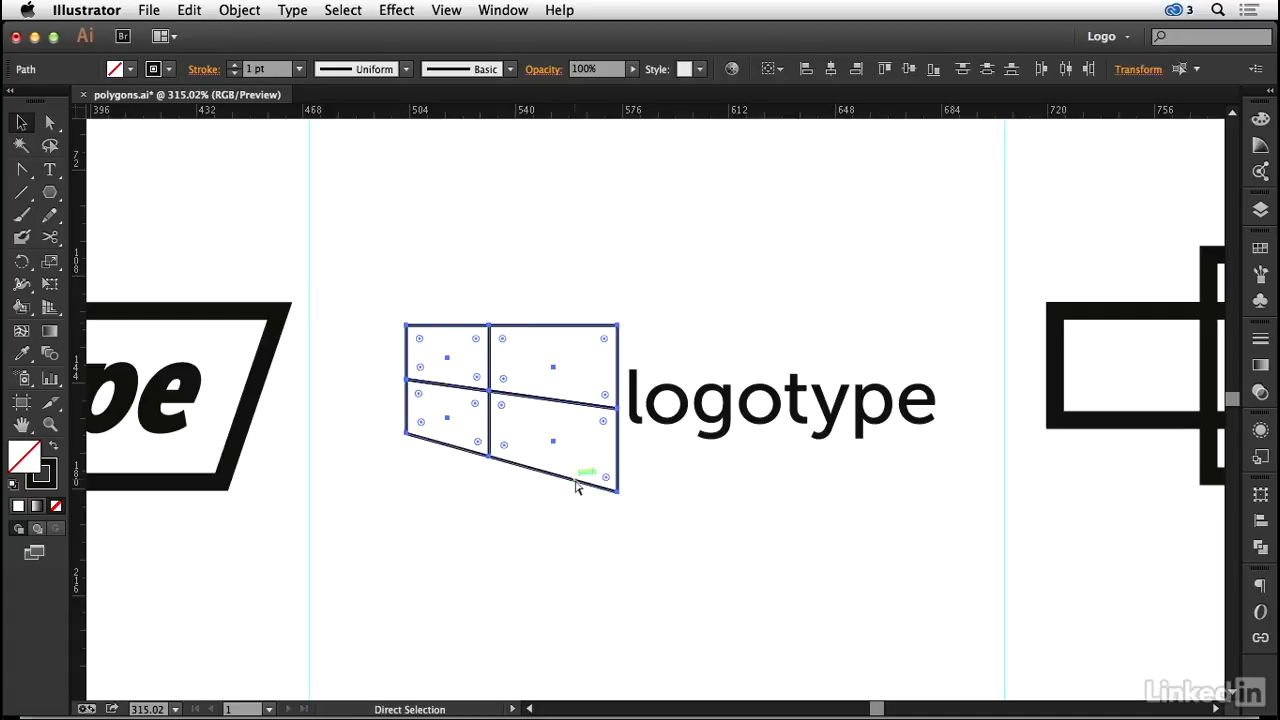
pyautogui.press('v')
pyautogui.press('super+g')
pyautogui.moveTo(617, 409); pyautogui.dragTo(580, 409)
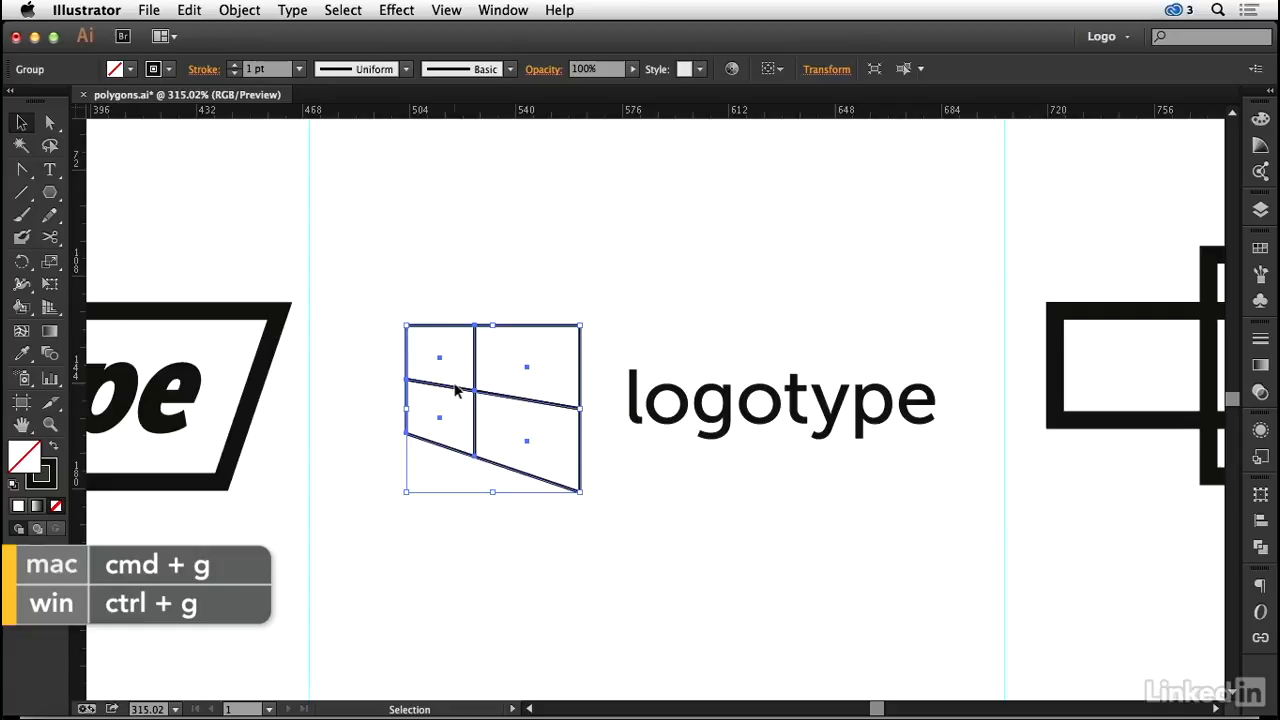
pyautogui.moveTo(459, 391); pyautogui.dragTo(480, 396)
pyautogui.click(652, 279)
# Slant the left side of the wide rectangle by moving its top-left anchor point about 12 px inward.
pyautogui.hscroll(10, 434, 557)
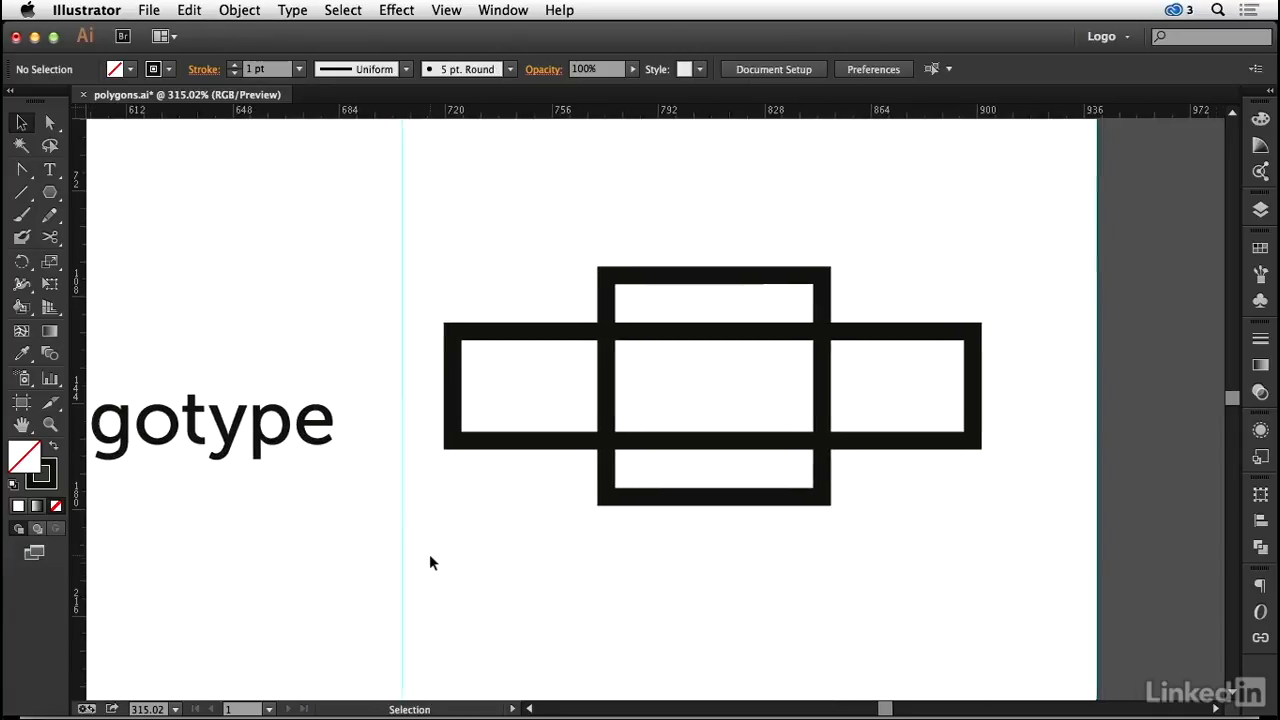
pyautogui.click(540, 438)
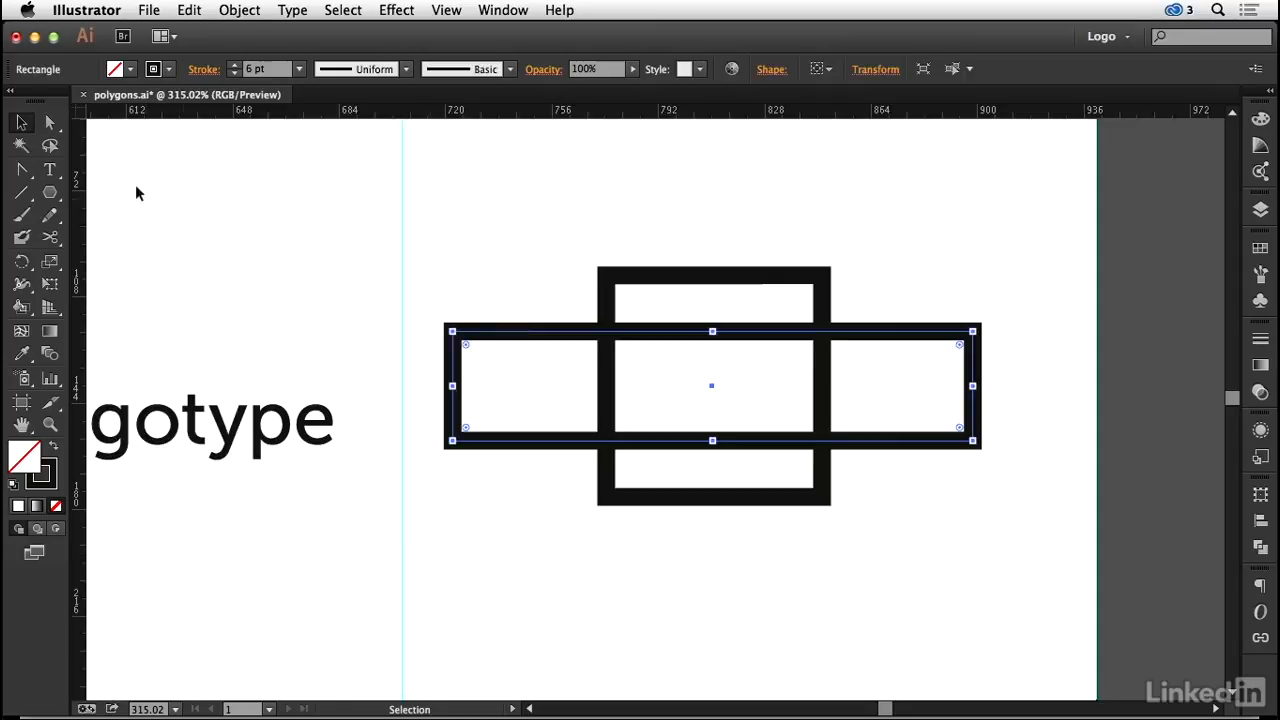
pyautogui.click(51, 123)
pyautogui.click(501, 222)
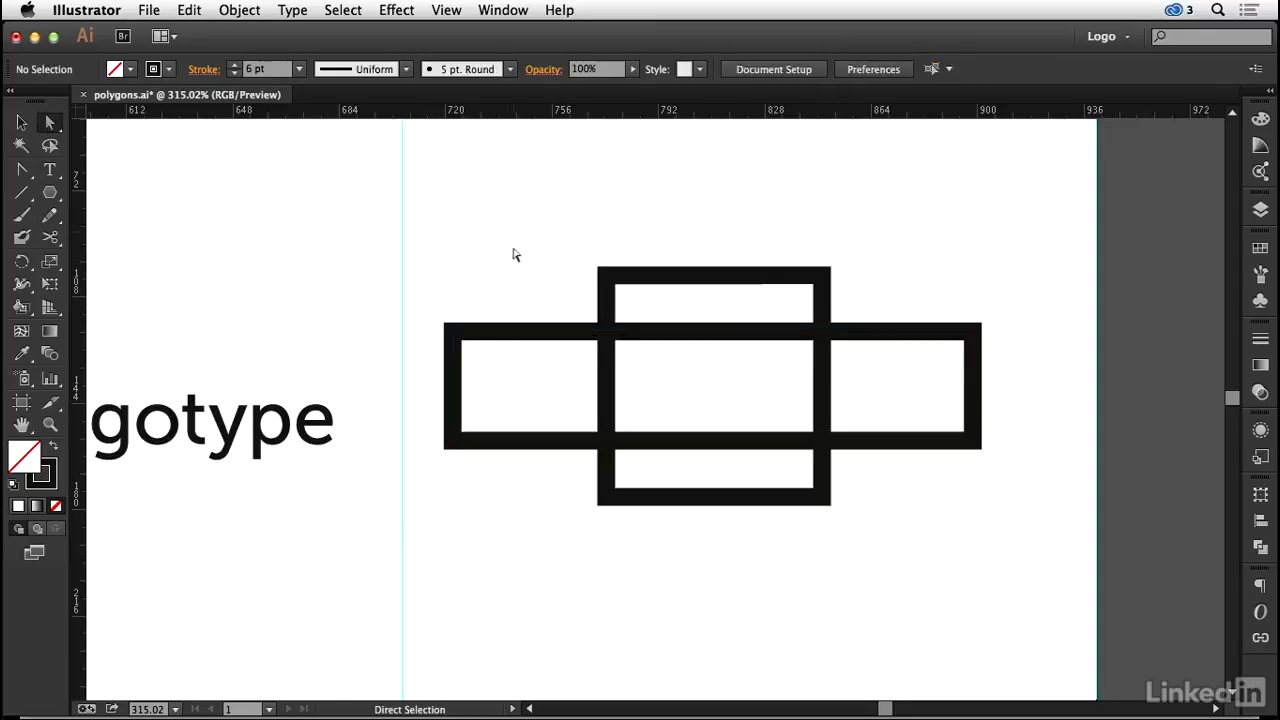
pyautogui.click(455, 334)
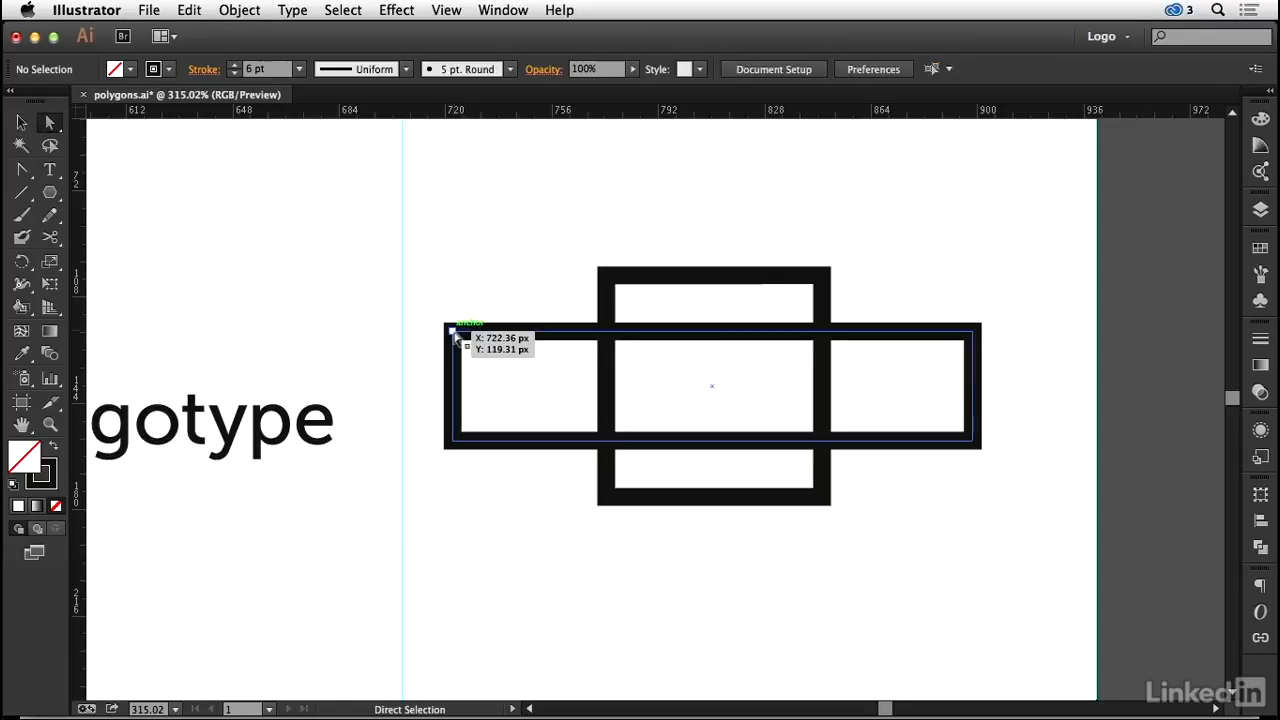
pyautogui.click(455, 334)
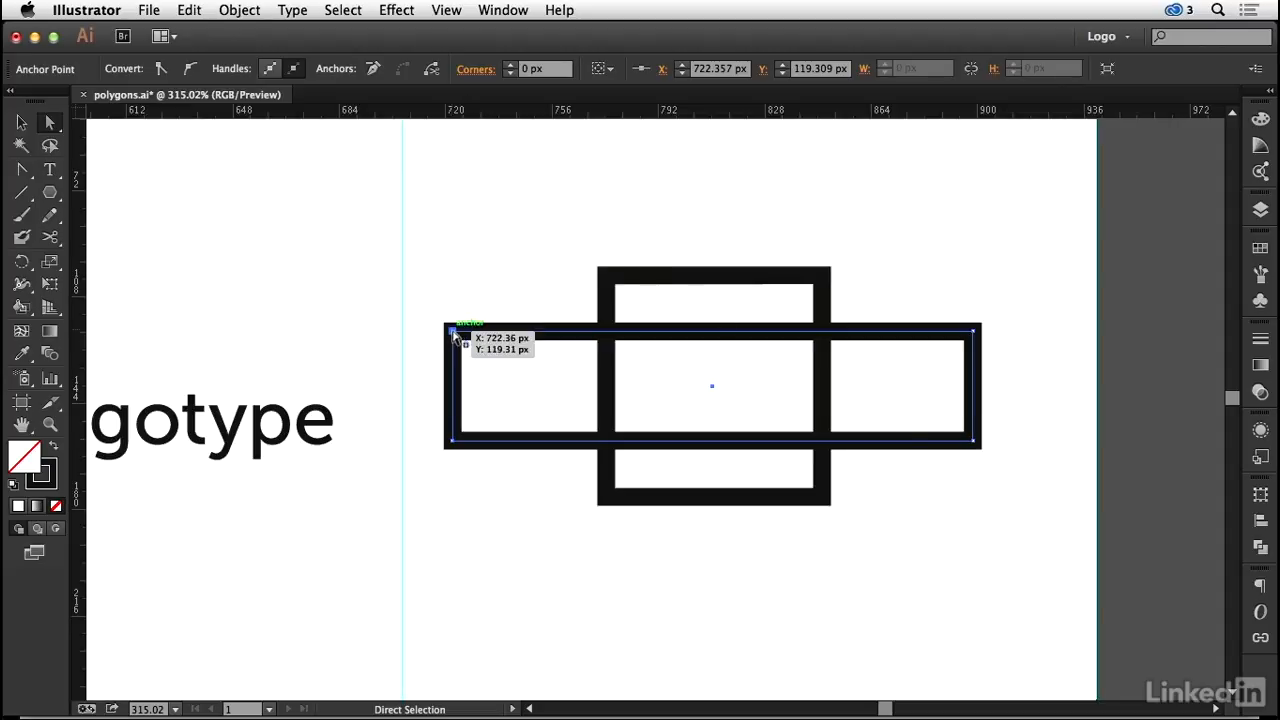
pyautogui.moveTo(455, 334); pyautogui.dragTo(489, 334)
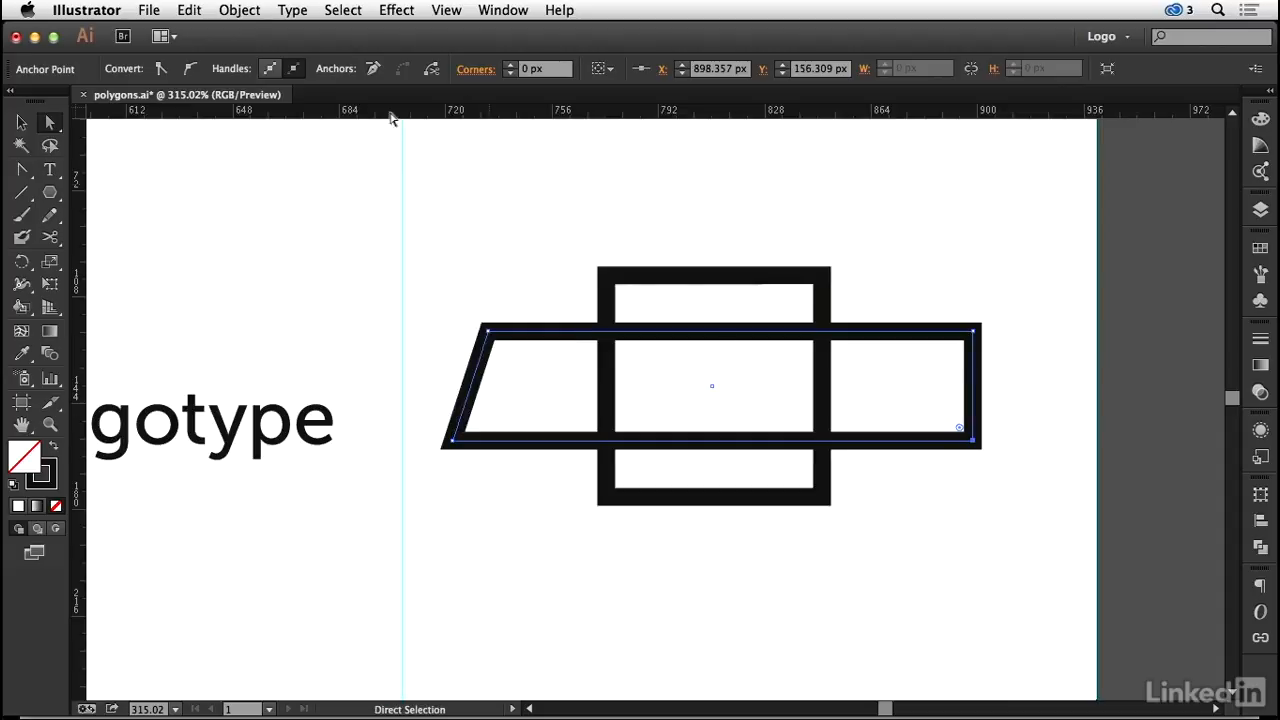
# Move the wide rectangle's bottom-right anchor point horizontally by -11.9796 px.
pyautogui.click(250, 12)
pyautogui.moveTo(258, 34)
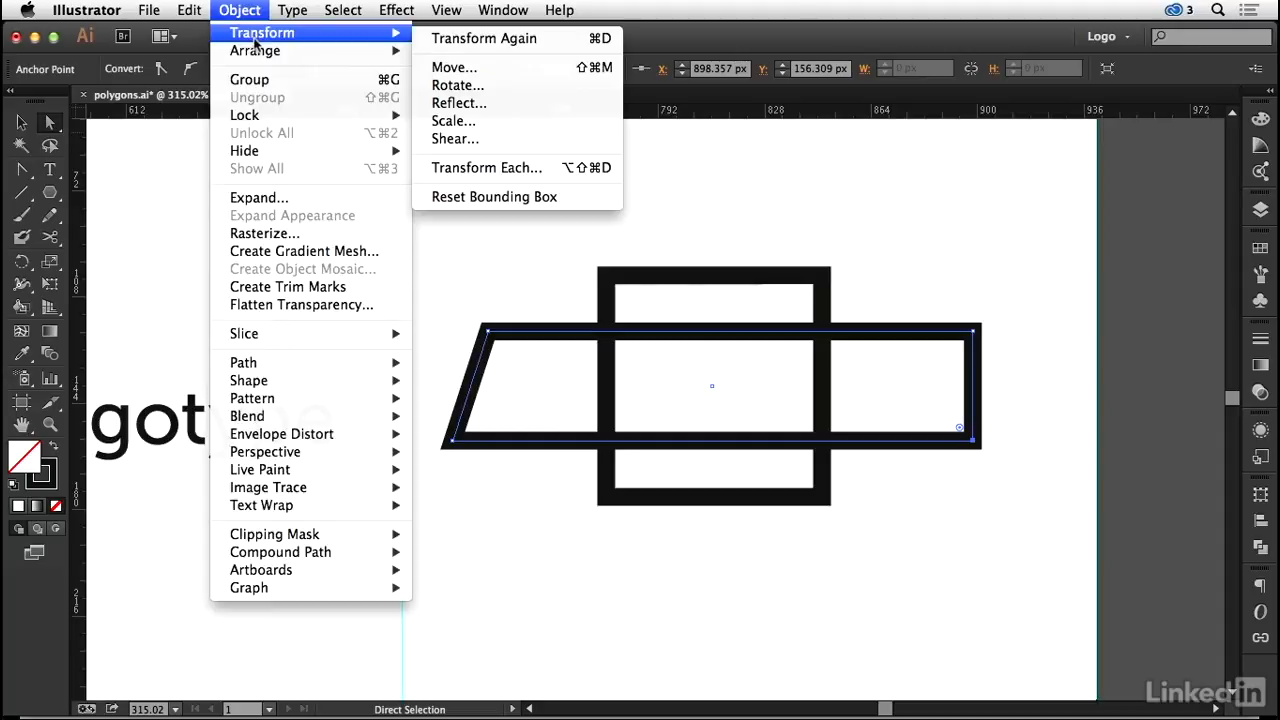
pyautogui.click(450, 68)
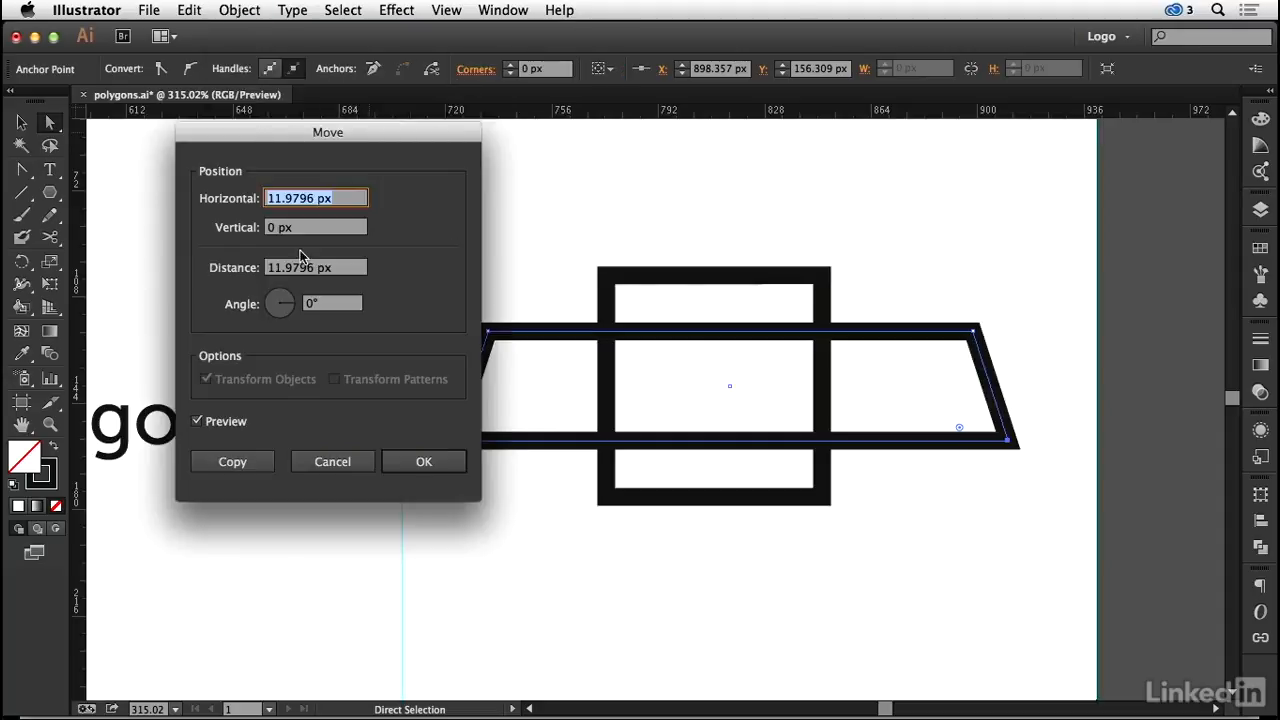
pyautogui.click(268, 198)
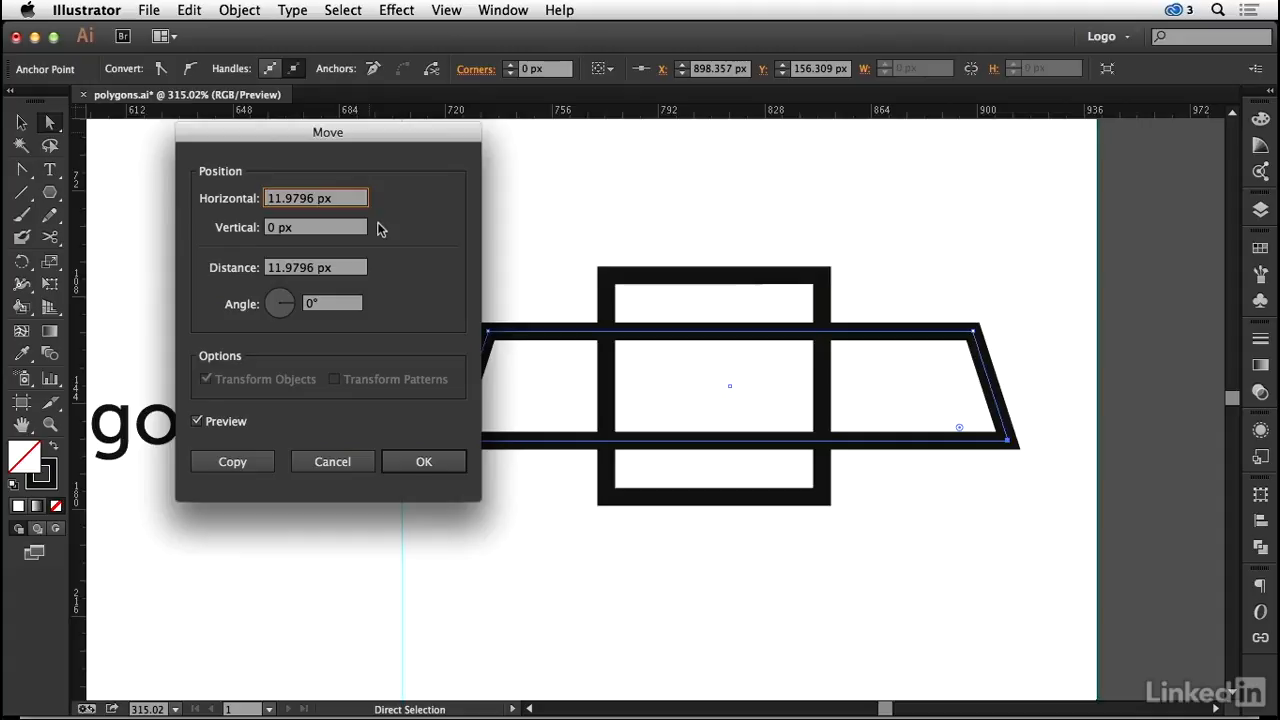
pyautogui.write('-')
pyautogui.click(424, 461)
# Unite the slanted frame and the overlapping upright rectangle into one shape with Pathfinder.
pyautogui.press('v')
pyautogui.moveTo(511, 206); pyautogui.dragTo(933, 581)
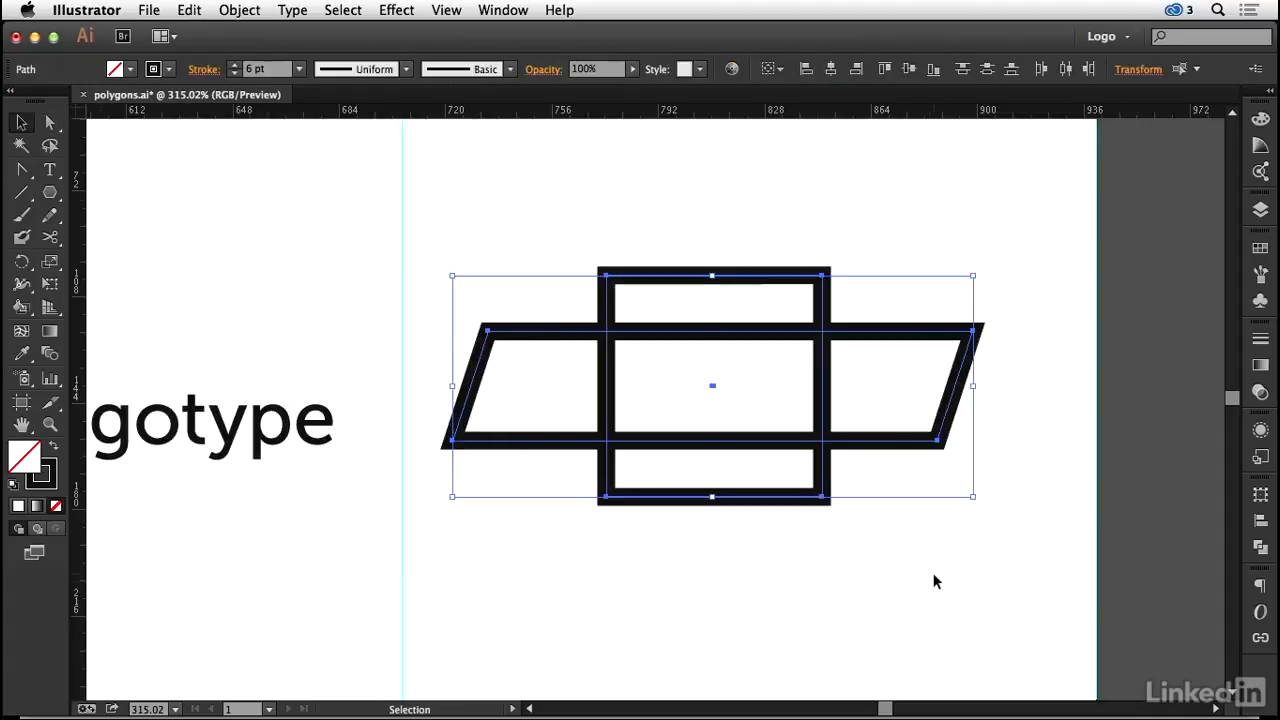
pyautogui.click(1258, 552)
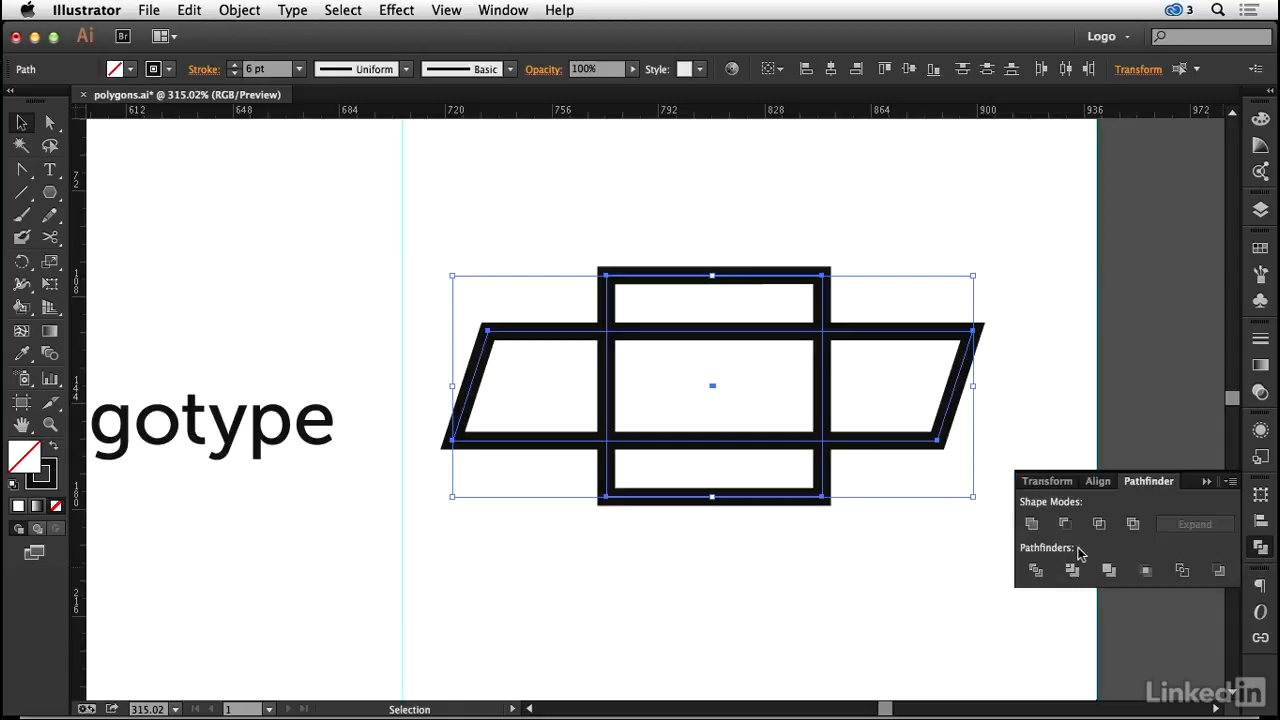
pyautogui.click(1032, 524)
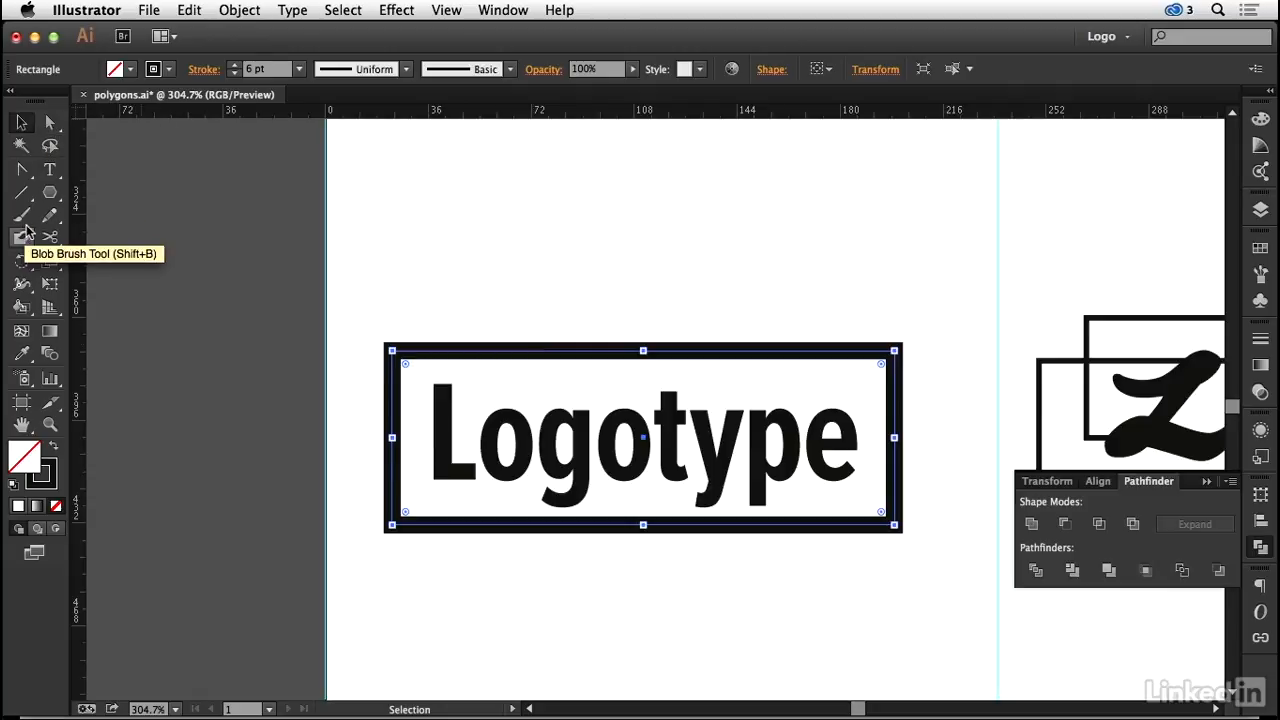
# Add anchor points at the midpoints of the top and bottom edges of the Logotype frame with the Pen tool.
pyautogui.press('p')
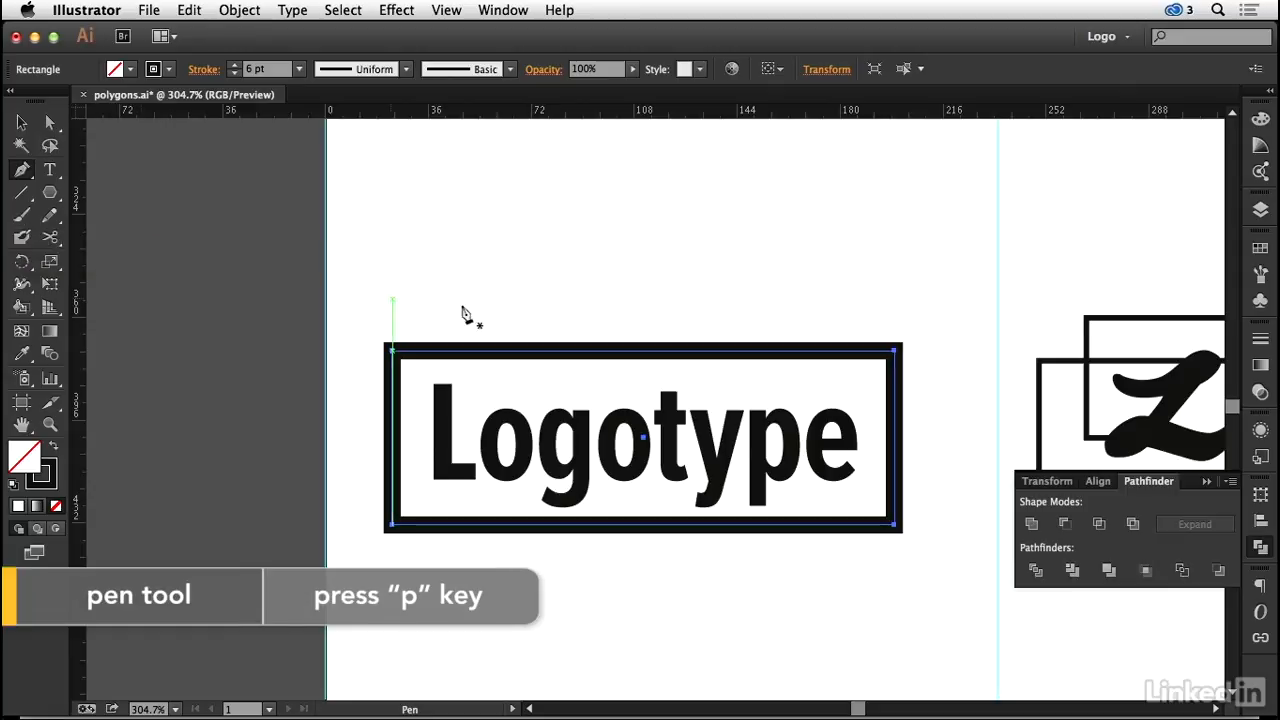
pyautogui.click(644, 351)
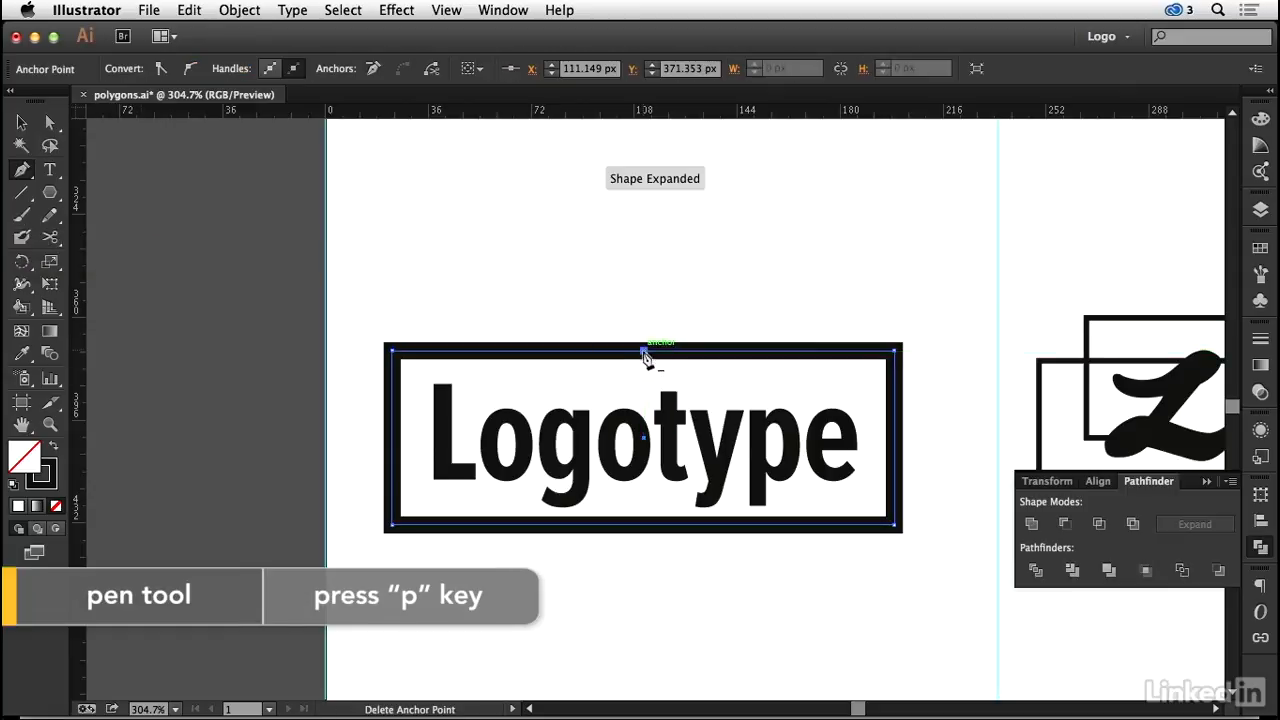
pyautogui.click(645, 525)
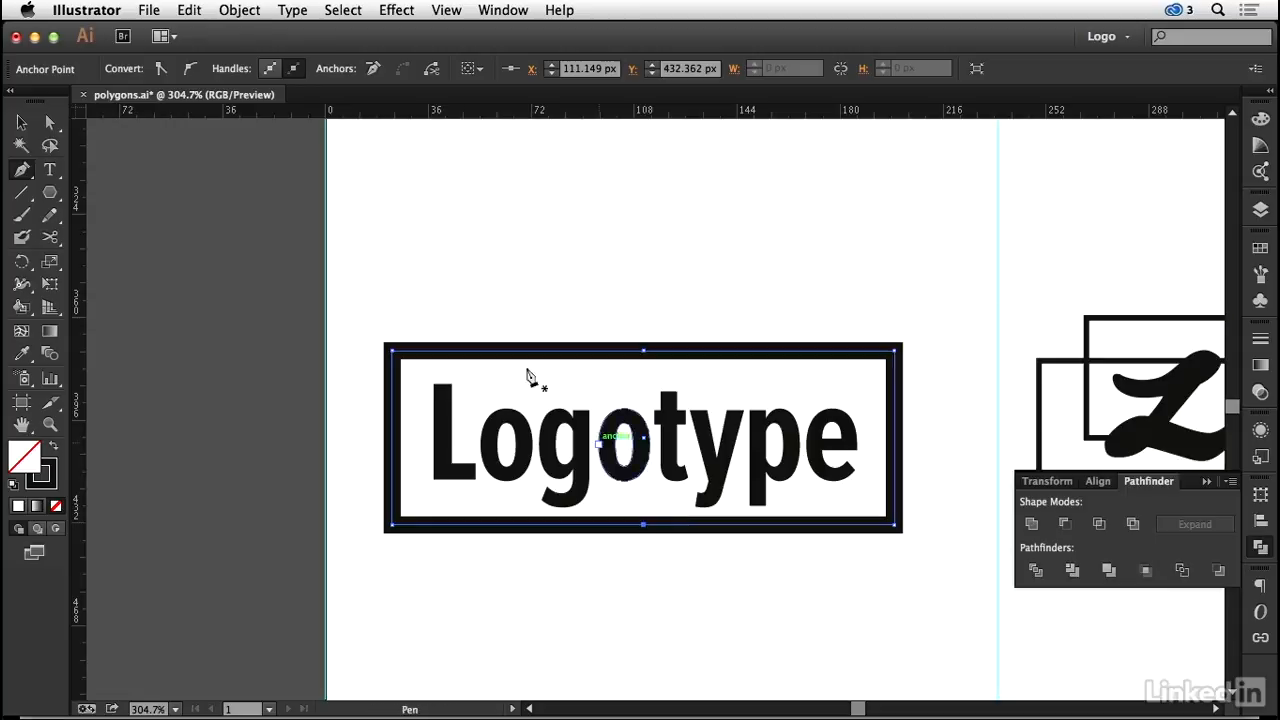
# Raise the midpoint anchor of the Logotype frame's top edge to form a shallow peak.
pyautogui.press('a')
pyautogui.click(629, 267)
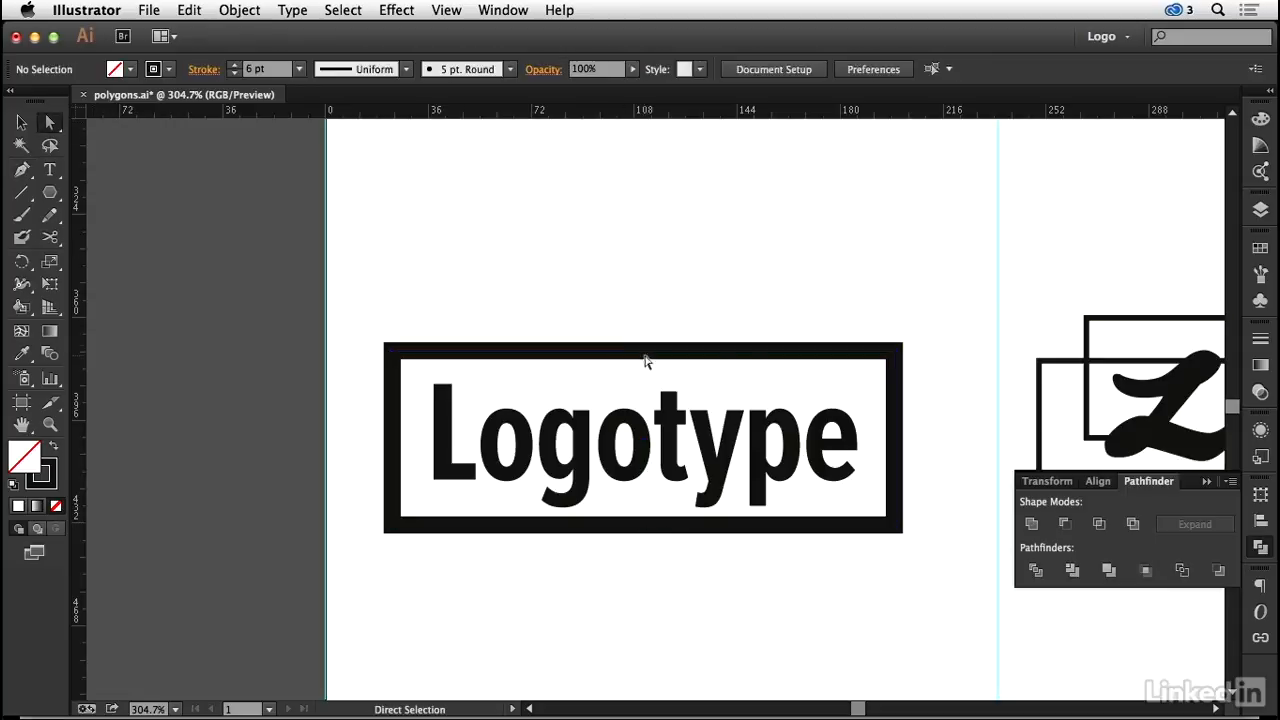
pyautogui.moveTo(645, 351); pyautogui.dragTo(646, 326)
# Move the midpoint anchor of the frame's bottom edge down by the same distance as the top peak was raised.
pyautogui.click(646, 523)
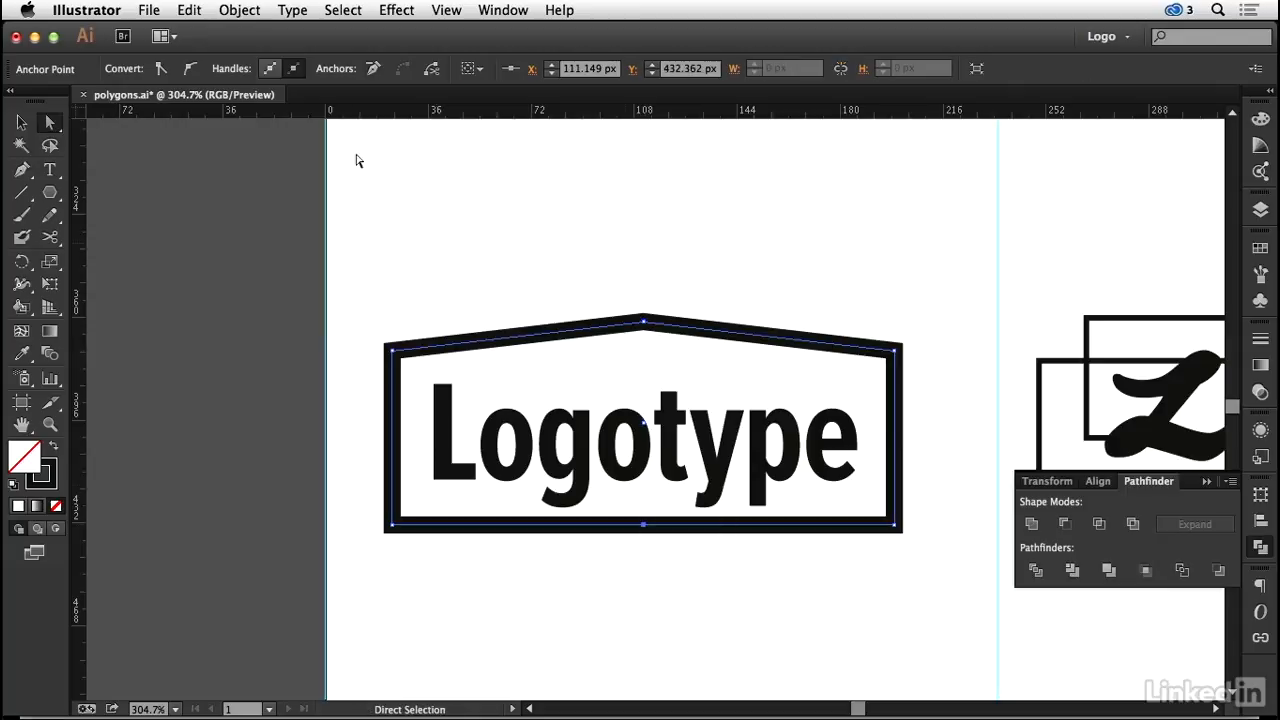
pyautogui.click(240, 10)
pyautogui.moveTo(250, 34)
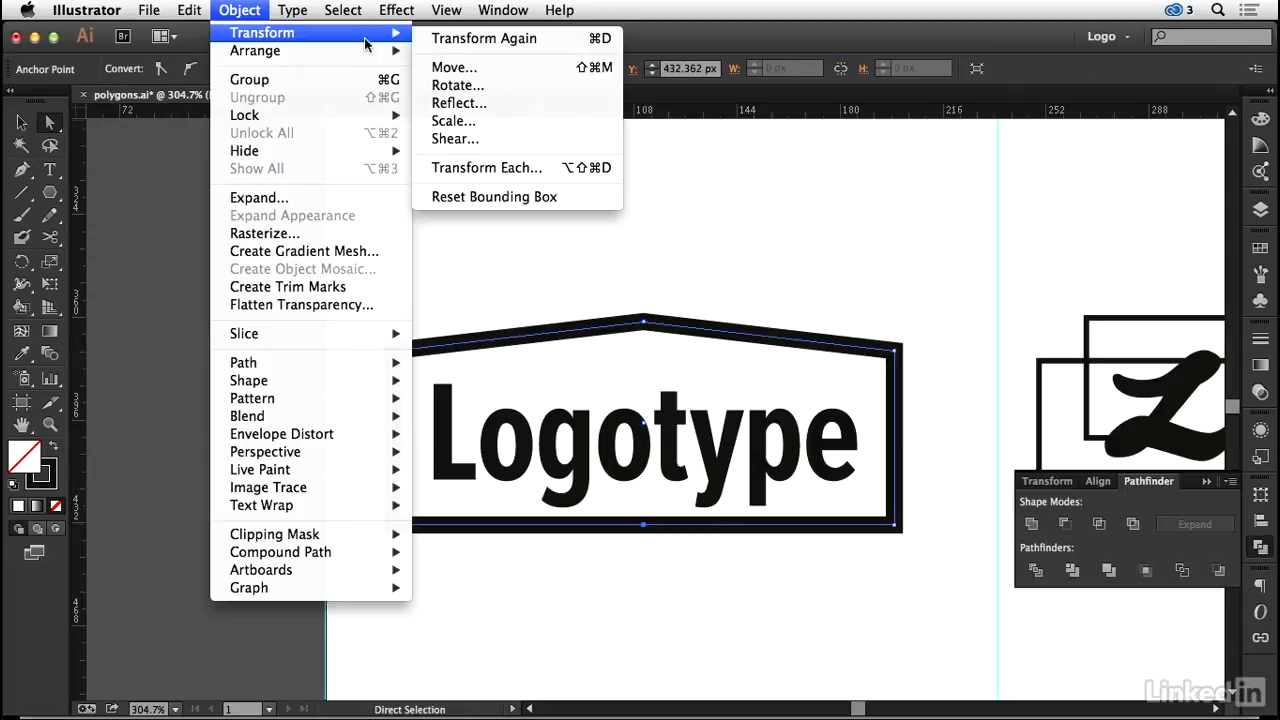
pyautogui.click(452, 67)
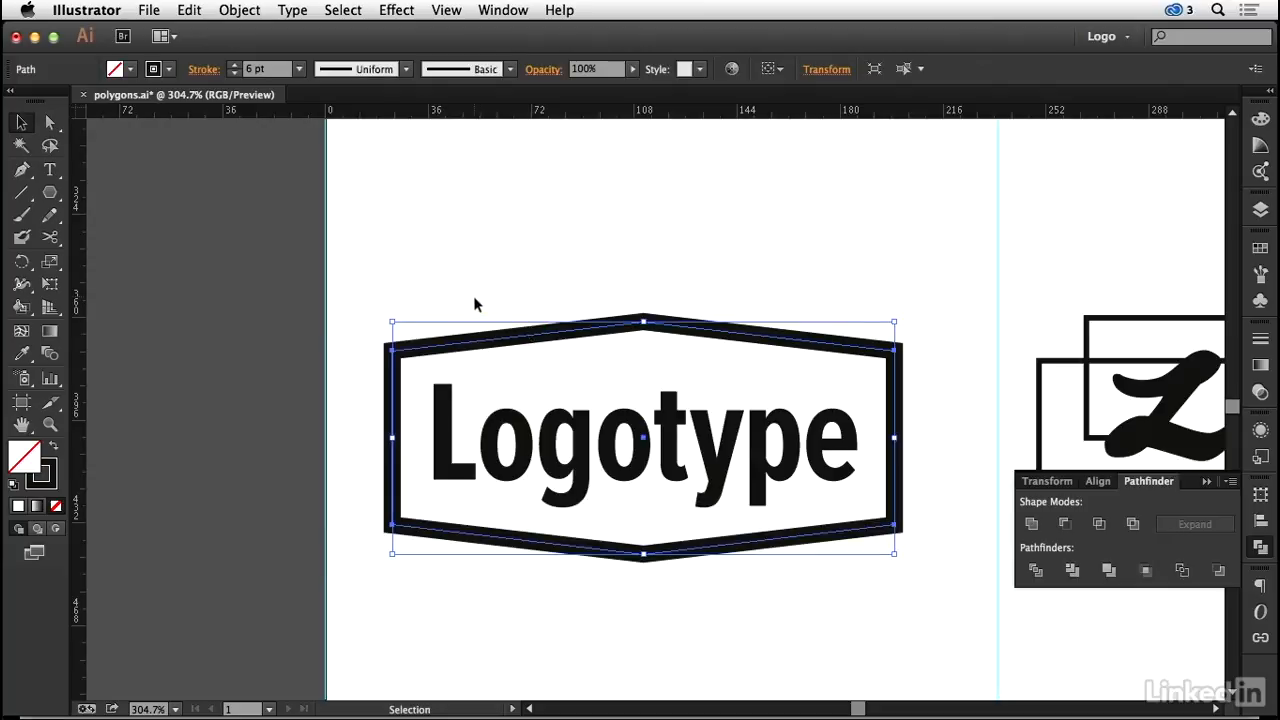
# Apply a Free Transform perspective distortion to the Logotype frame so its top becomes wider than its base.
pyautogui.press('e')
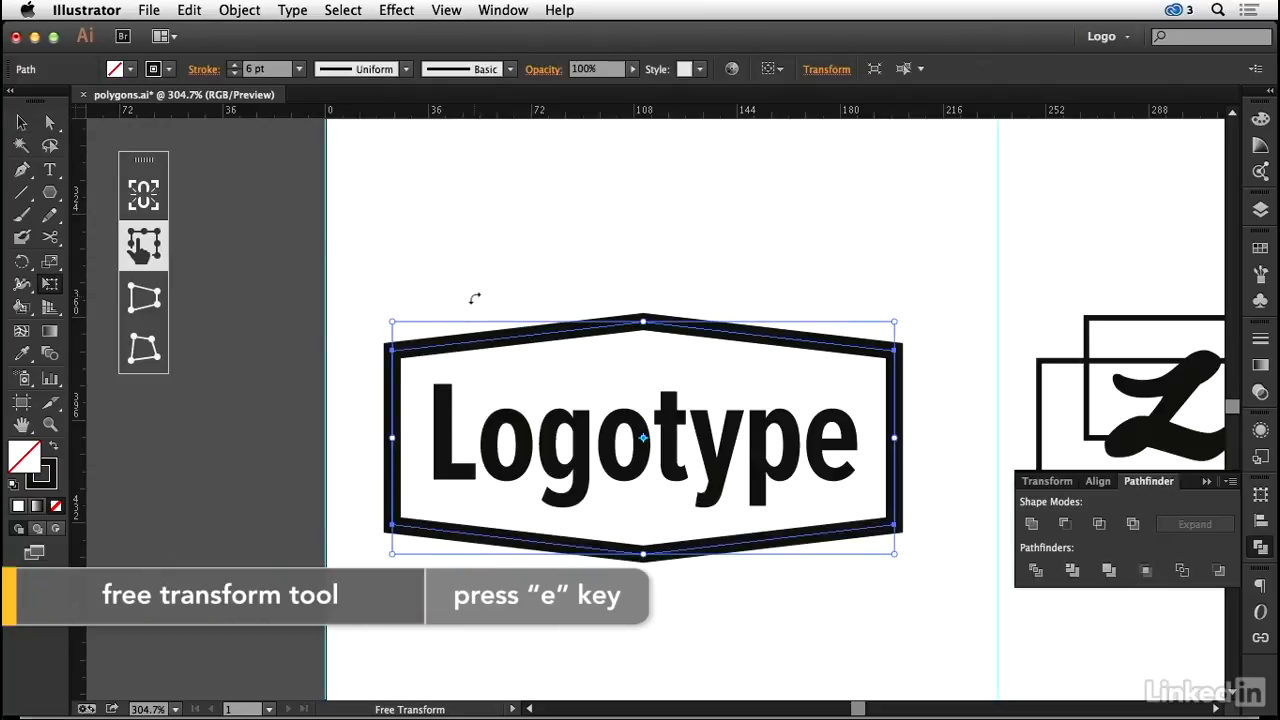
pyautogui.click(146, 300)
pyautogui.moveTo(392, 323); pyautogui.dragTo(356, 321)
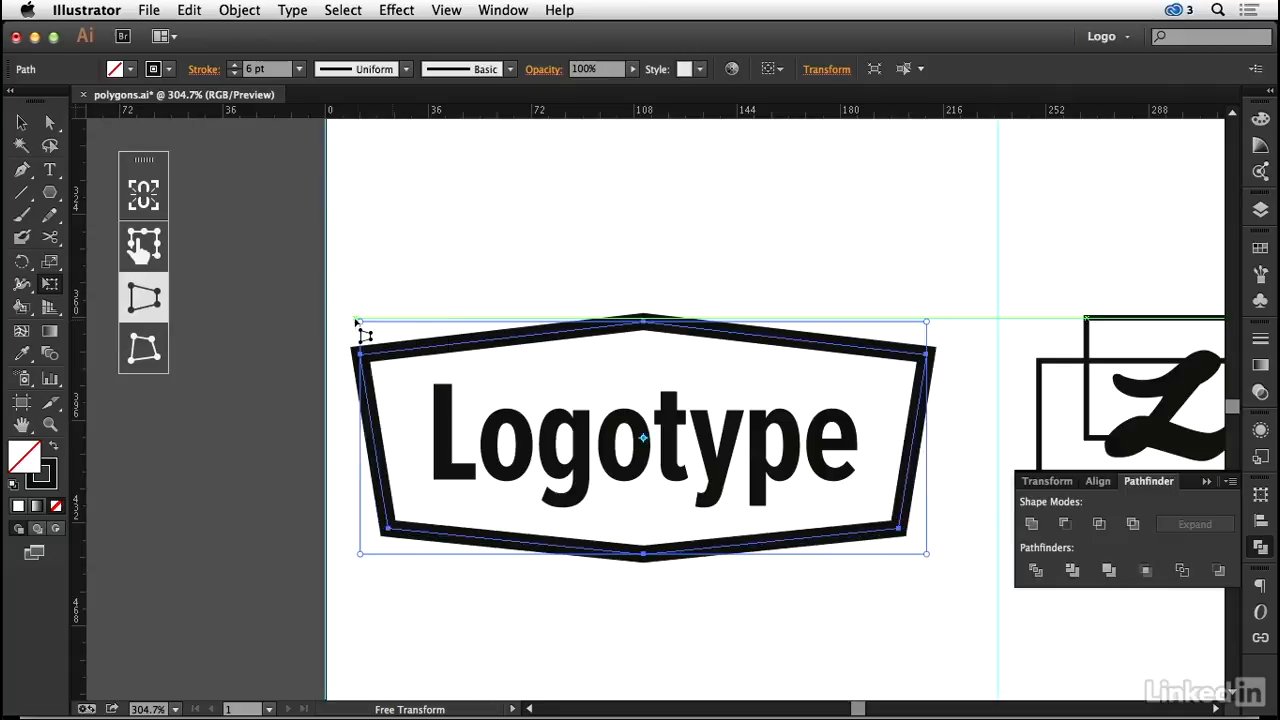
# Warp the Logotype lettering with a horizontal Arc bend of 8%, and enlarge it slightly in proportion from its centre.
pyautogui.press('v')
pyautogui.click(548, 453)
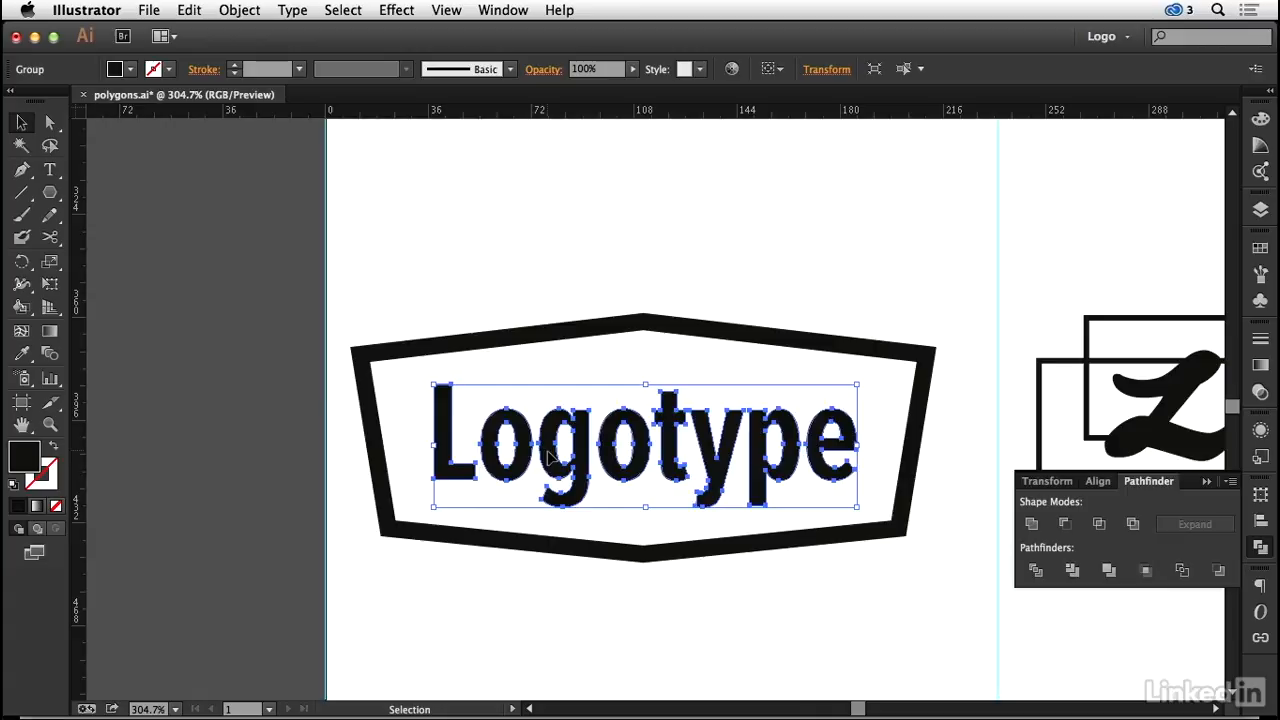
pyautogui.click(409, 10)
pyautogui.moveTo(438, 290)
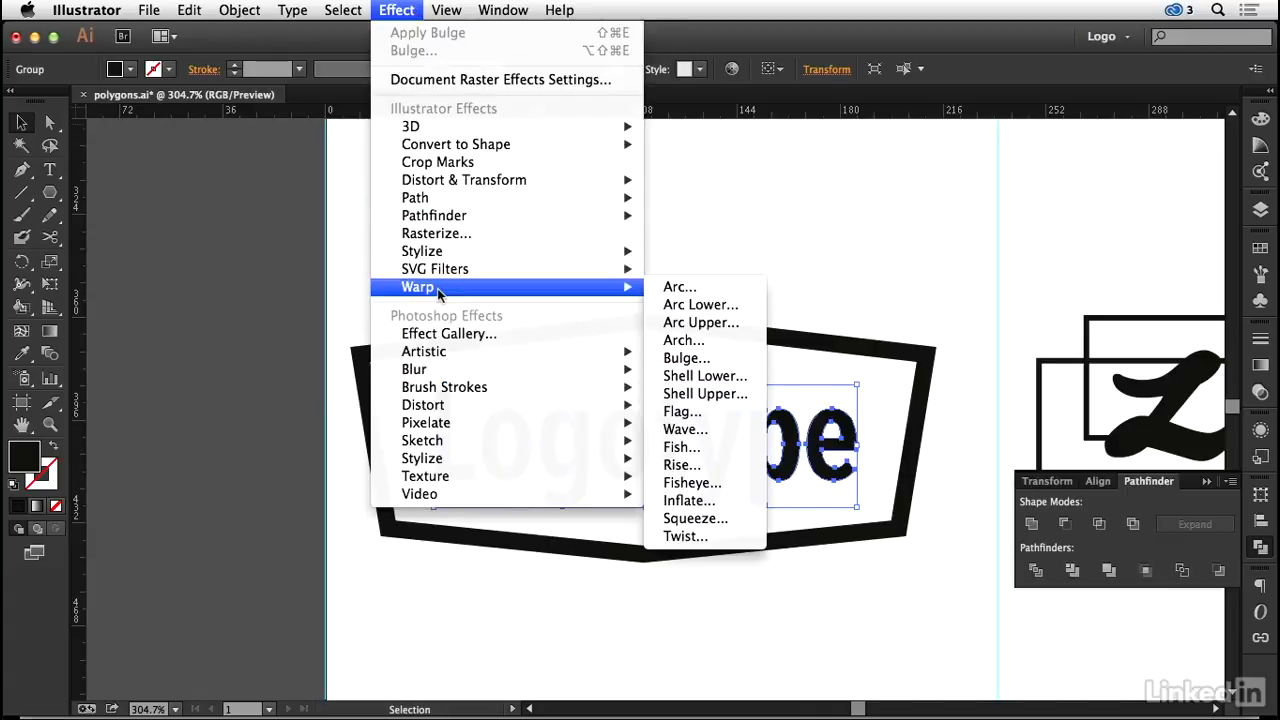
pyautogui.click(670, 289)
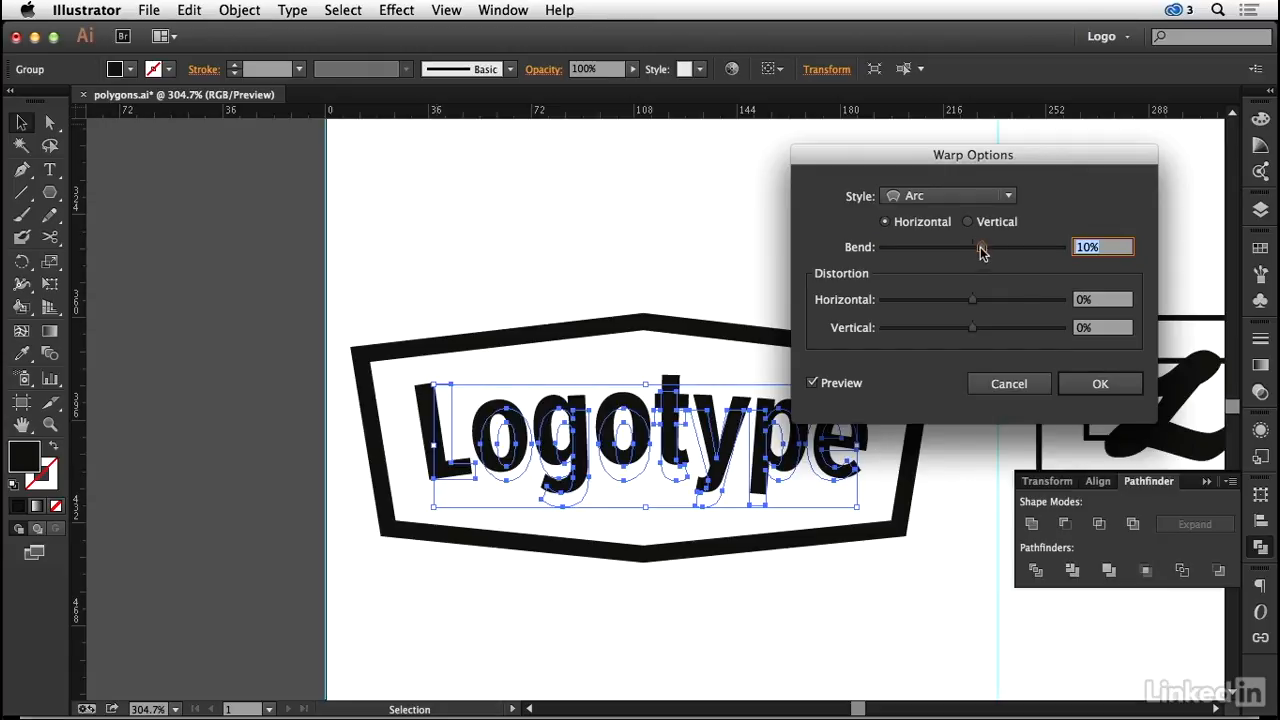
pyautogui.moveTo(981, 252); pyautogui.dragTo(979, 252)
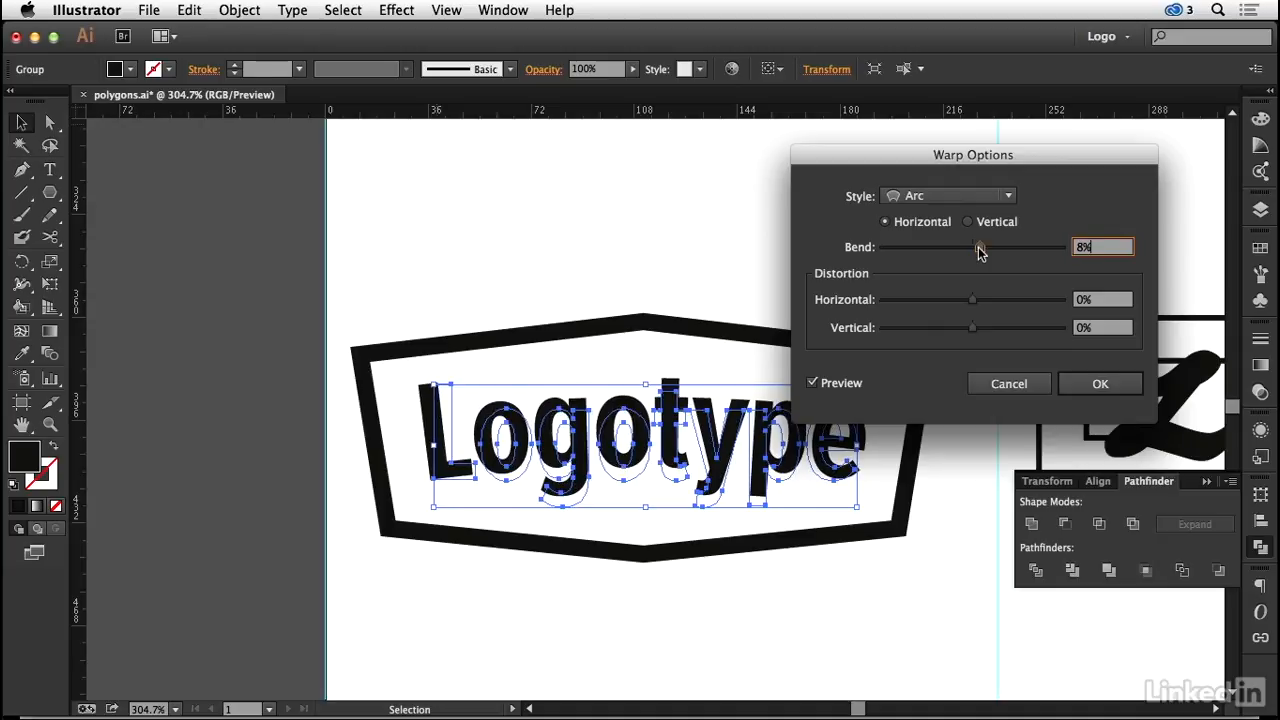
pyautogui.click(1097, 384)
pyautogui.moveTo(858, 510); pyautogui.dragTo(884, 518)
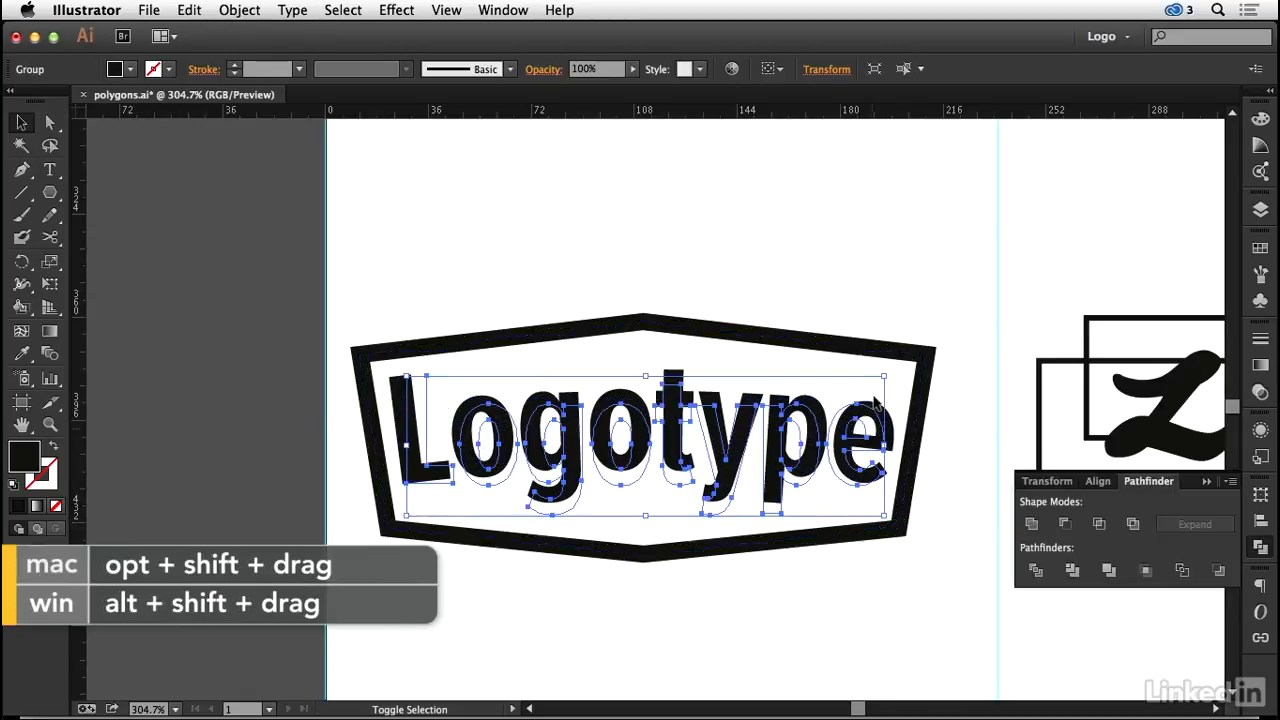
pyautogui.click(874, 227)
# Unite the two overlapping rectangles around the script Logo and round all corners of the combined frame to about 4.63 px.
pyautogui.moveTo(334, 264); pyautogui.dragTo(405, 357)
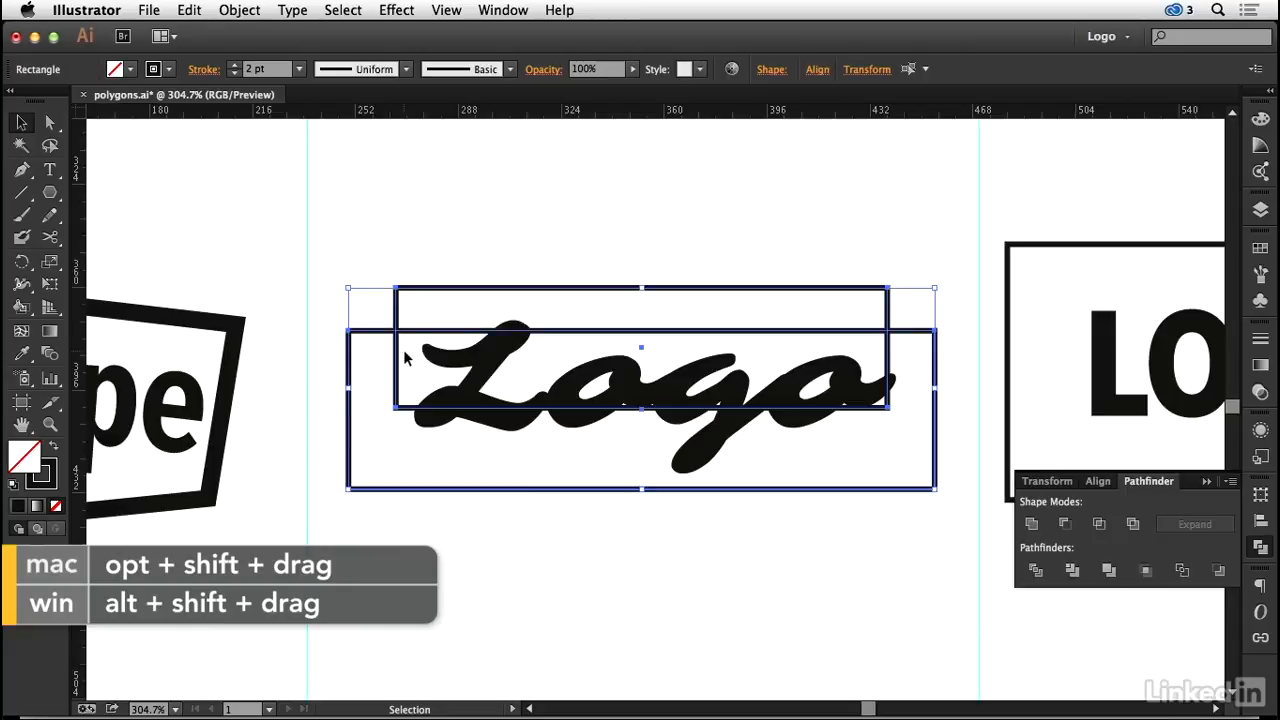
pyautogui.click(1031, 524)
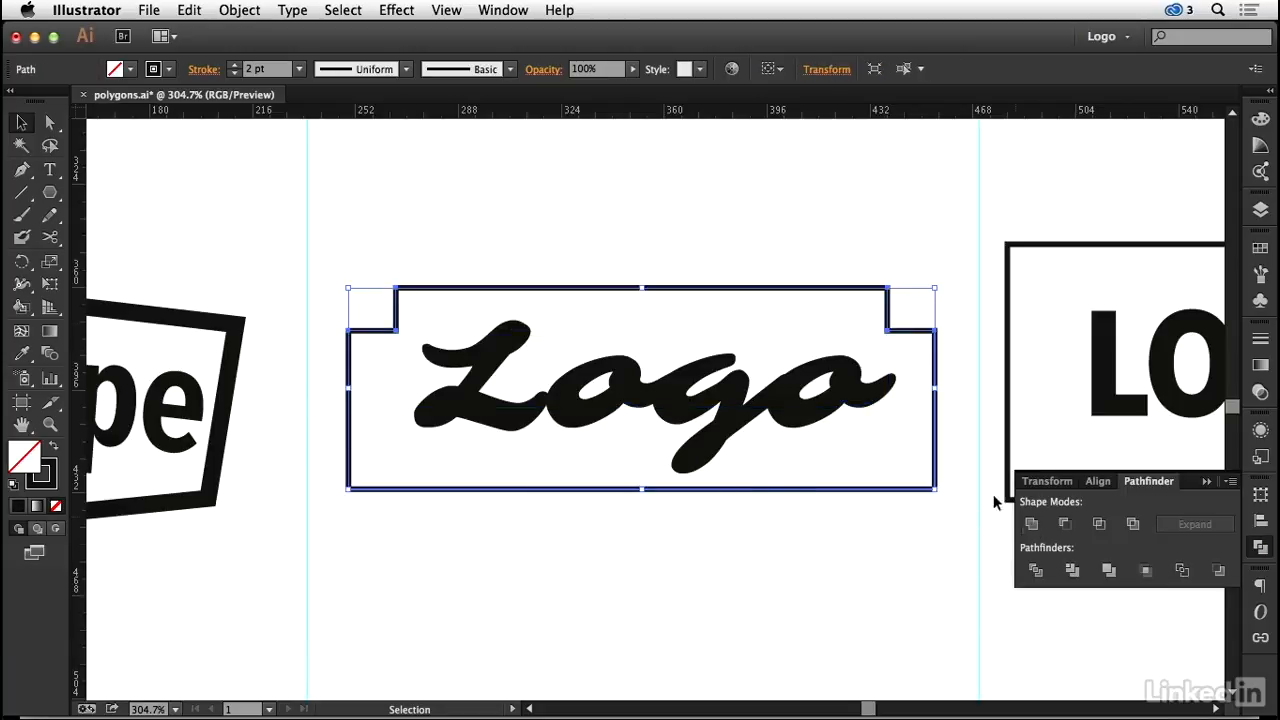
pyautogui.click(52, 124)
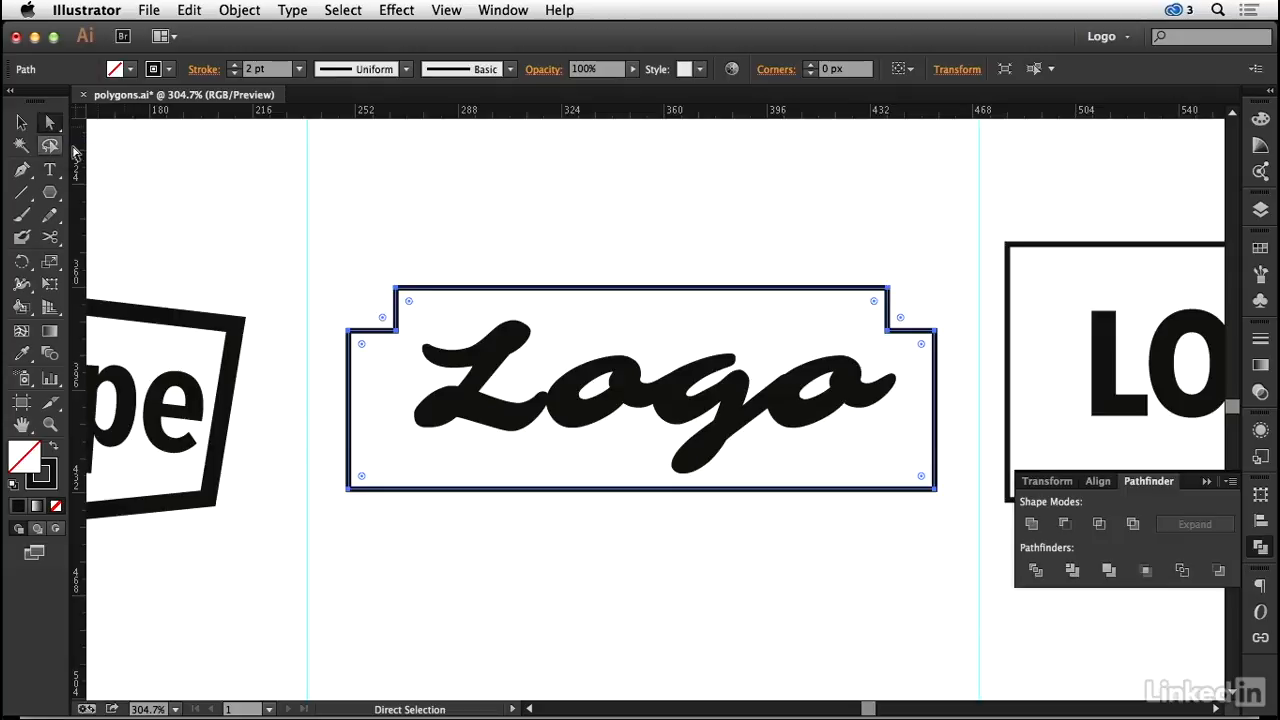
pyautogui.moveTo(409, 302); pyautogui.dragTo(415, 297)
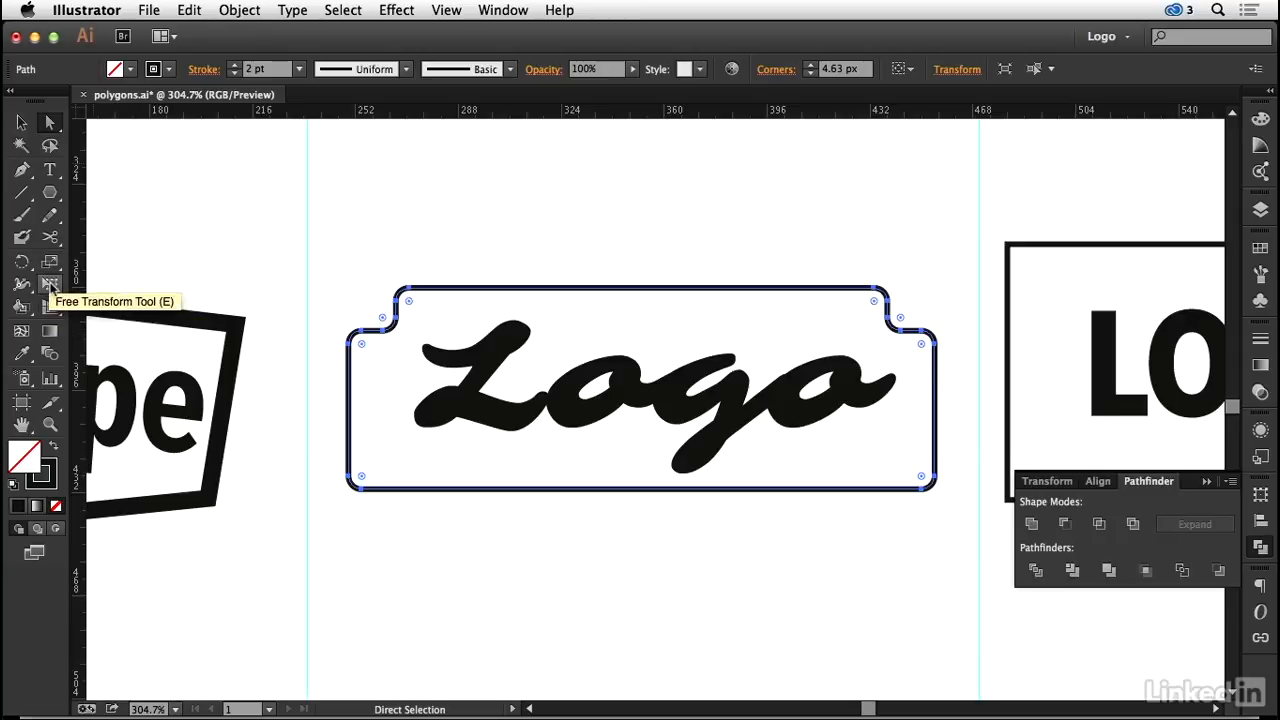
# Distort the script Logo frame in perspective so its top flares wider than its base, and narrow it symmetrically around the lettering.
pyautogui.click(50, 284)
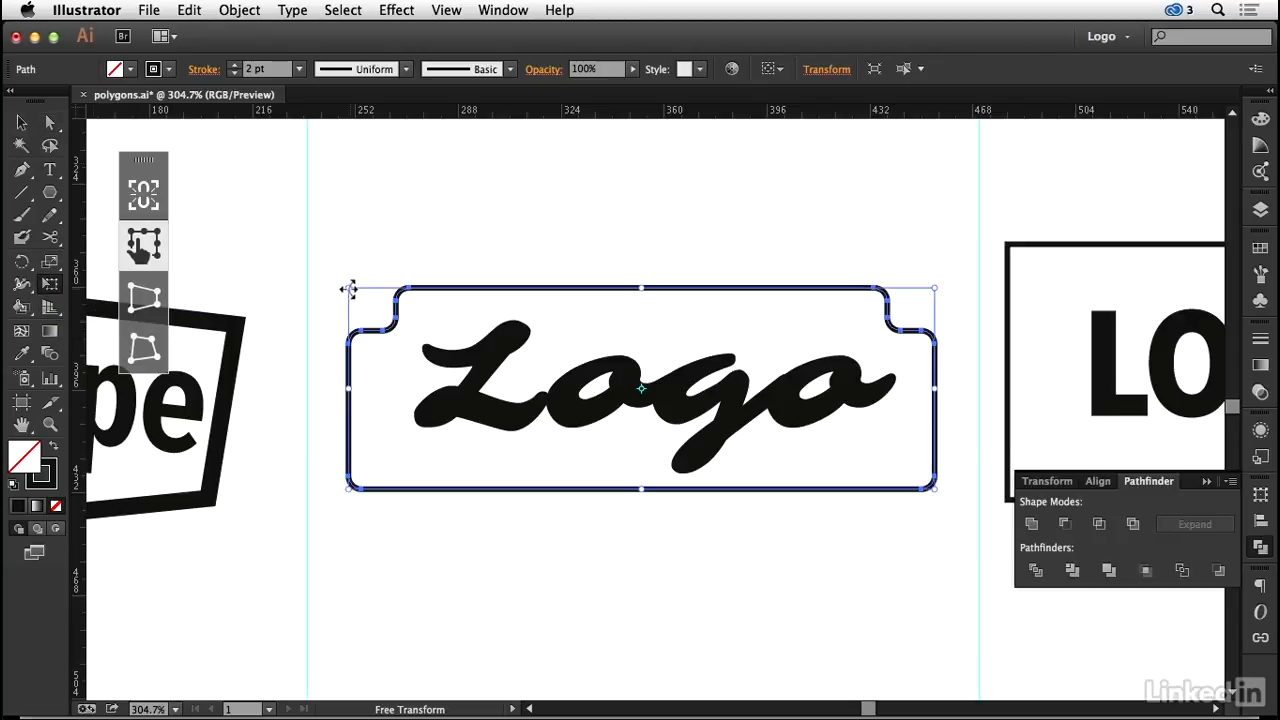
pyautogui.moveTo(350, 292); pyautogui.dragTo(318, 291)
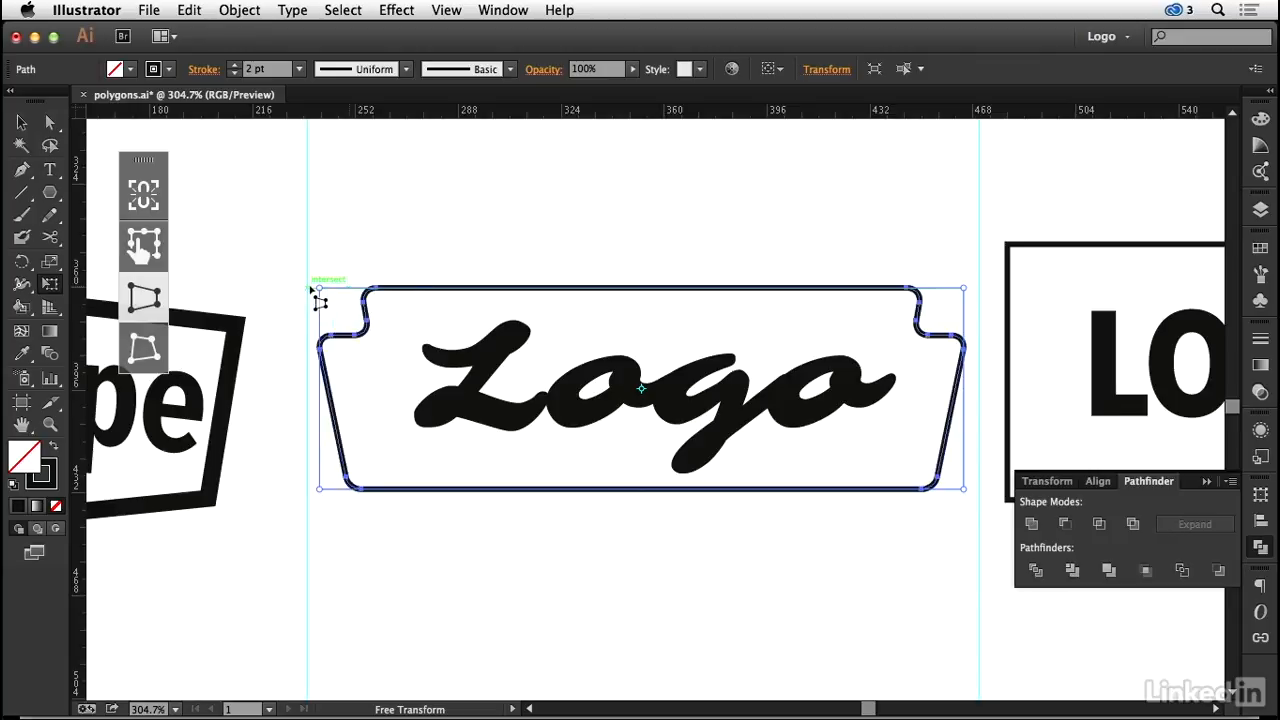
pyautogui.press('v')
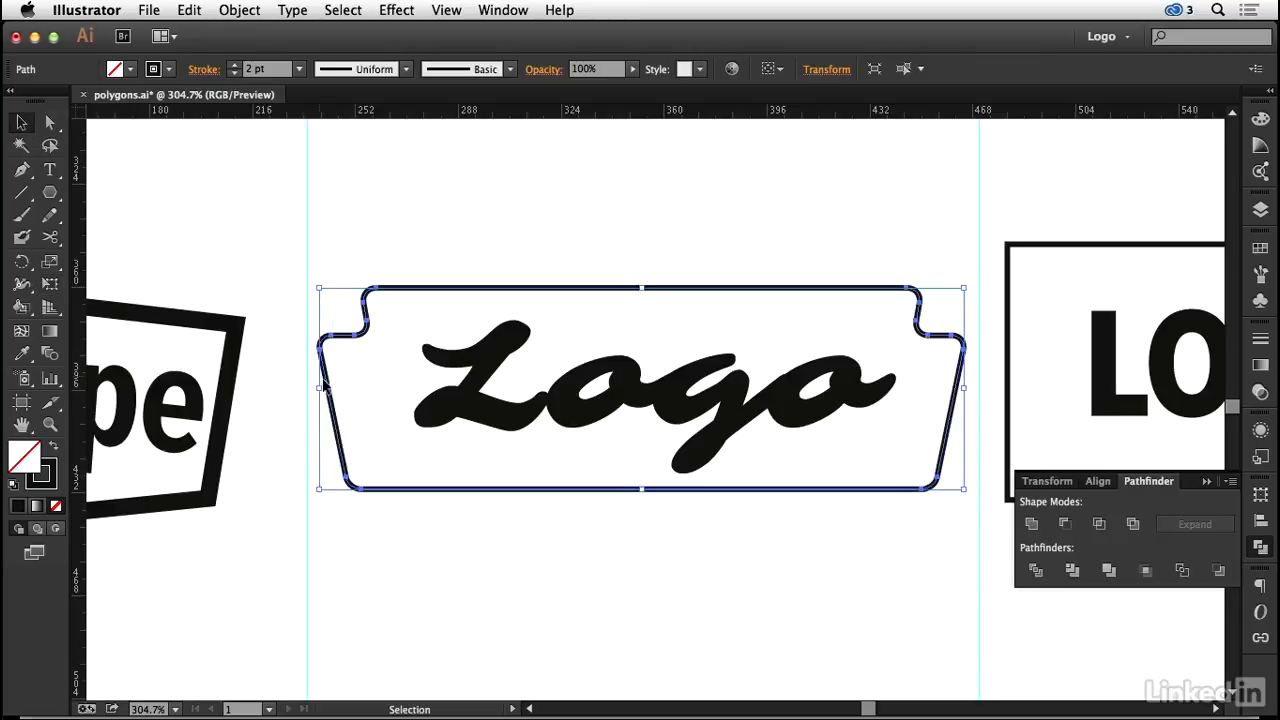
pyautogui.moveTo(318, 388); pyautogui.dragTo(373, 390)
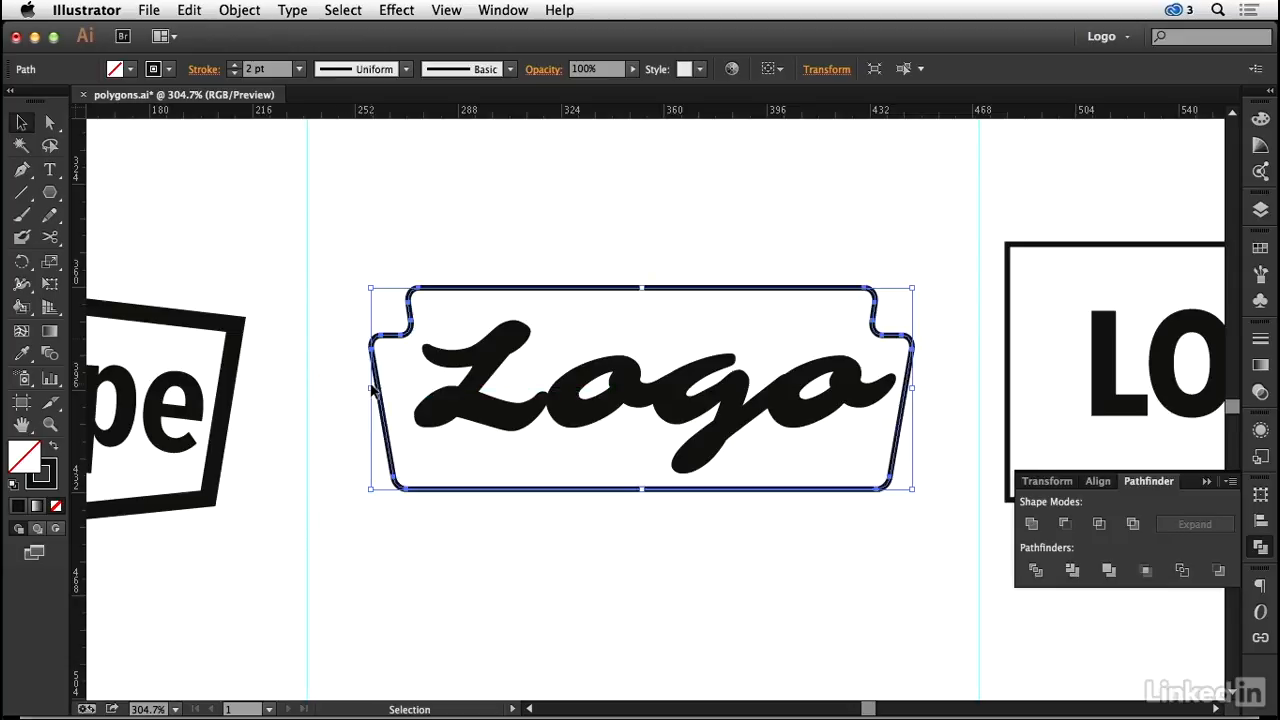
pyautogui.click(519, 204)
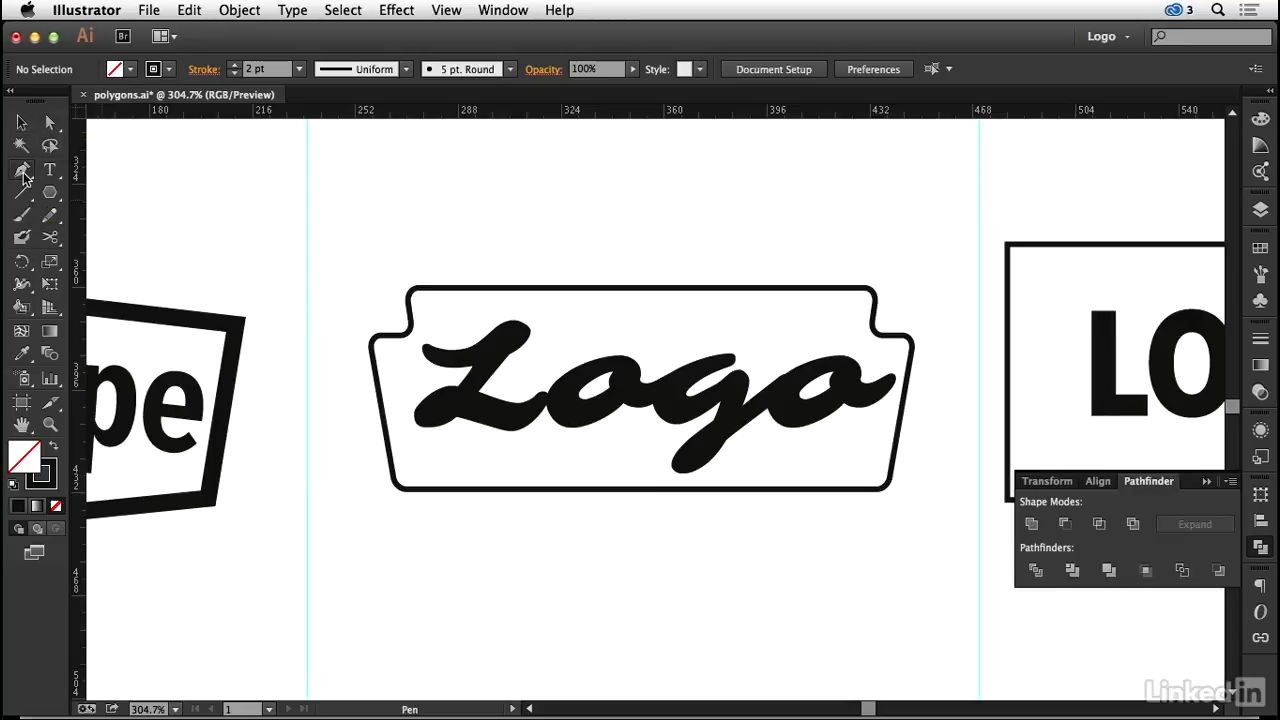
# Bend the top edge of the script Logo frame upward into a shallow arch with the Anchor Point tool.
pyautogui.moveTo(24, 176); pyautogui.dragTo(246, 200)
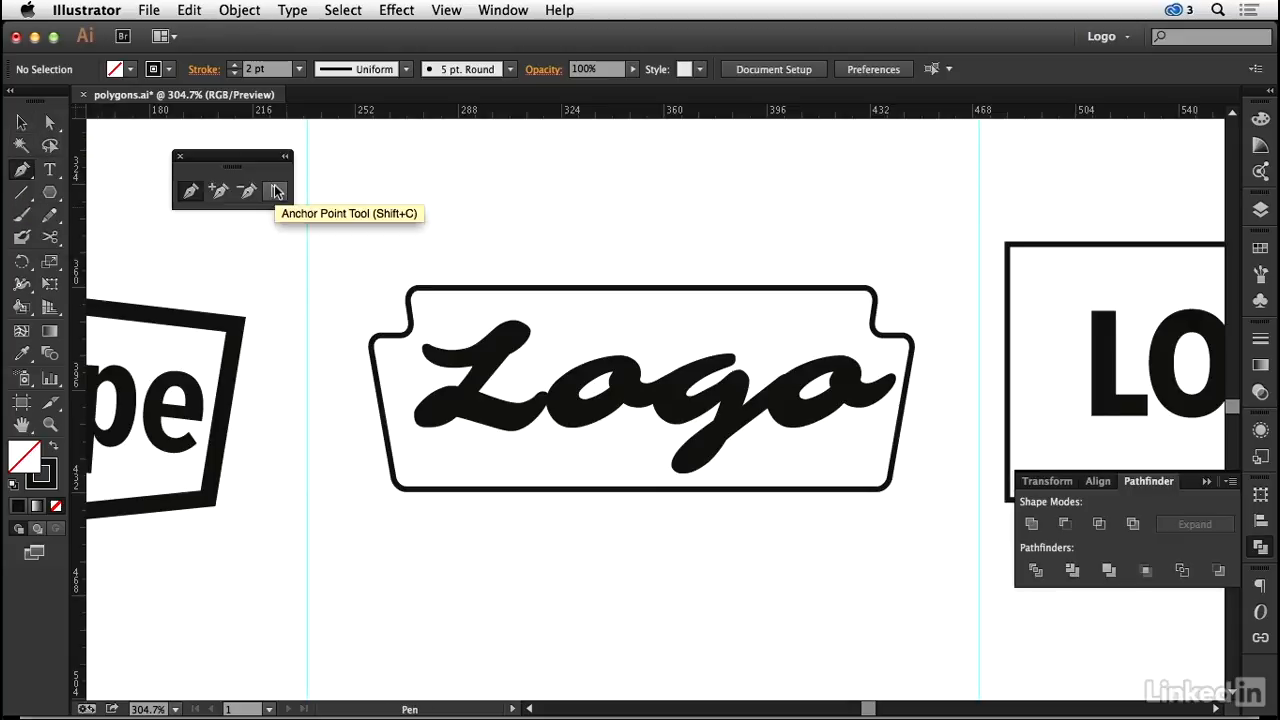
pyautogui.click(276, 194)
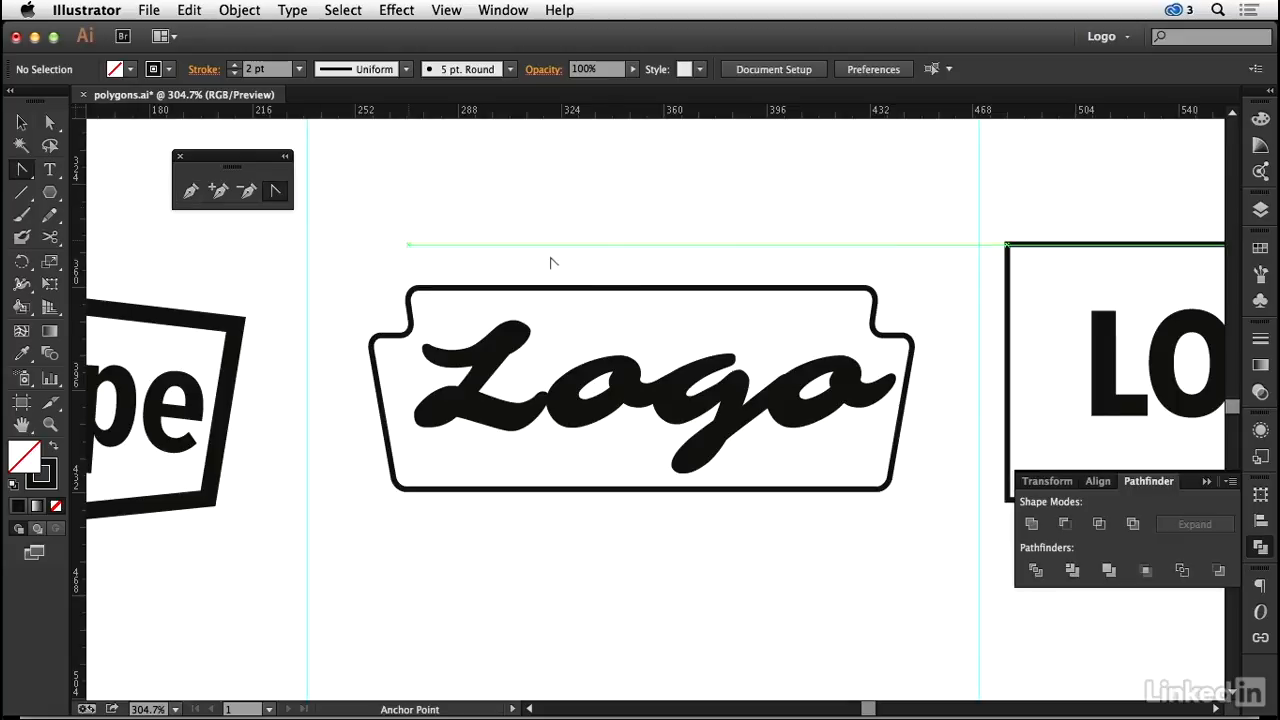
pyautogui.moveTo(637, 288); pyautogui.dragTo(638, 266)
# Apply a Free Transform perspective distortion to the LOGO'S rectangle so its top edge becomes wider than its base.
pyautogui.click(21, 123)
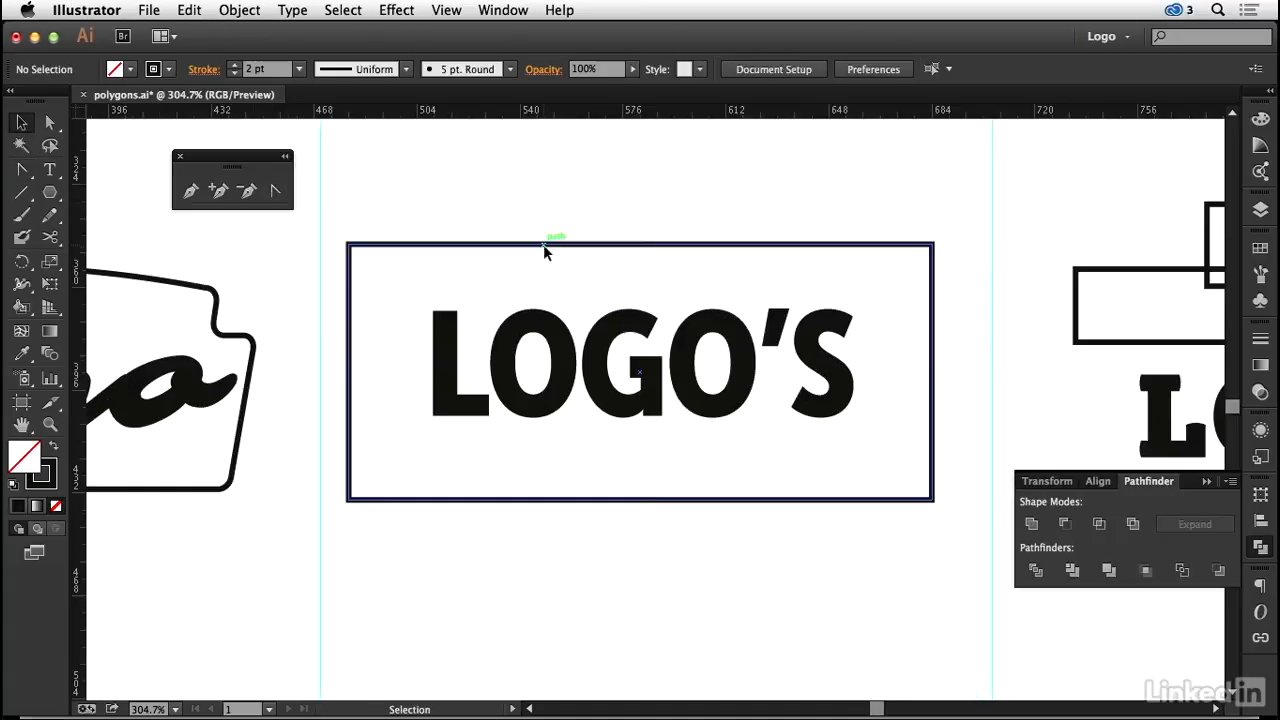
pyautogui.click(543, 244)
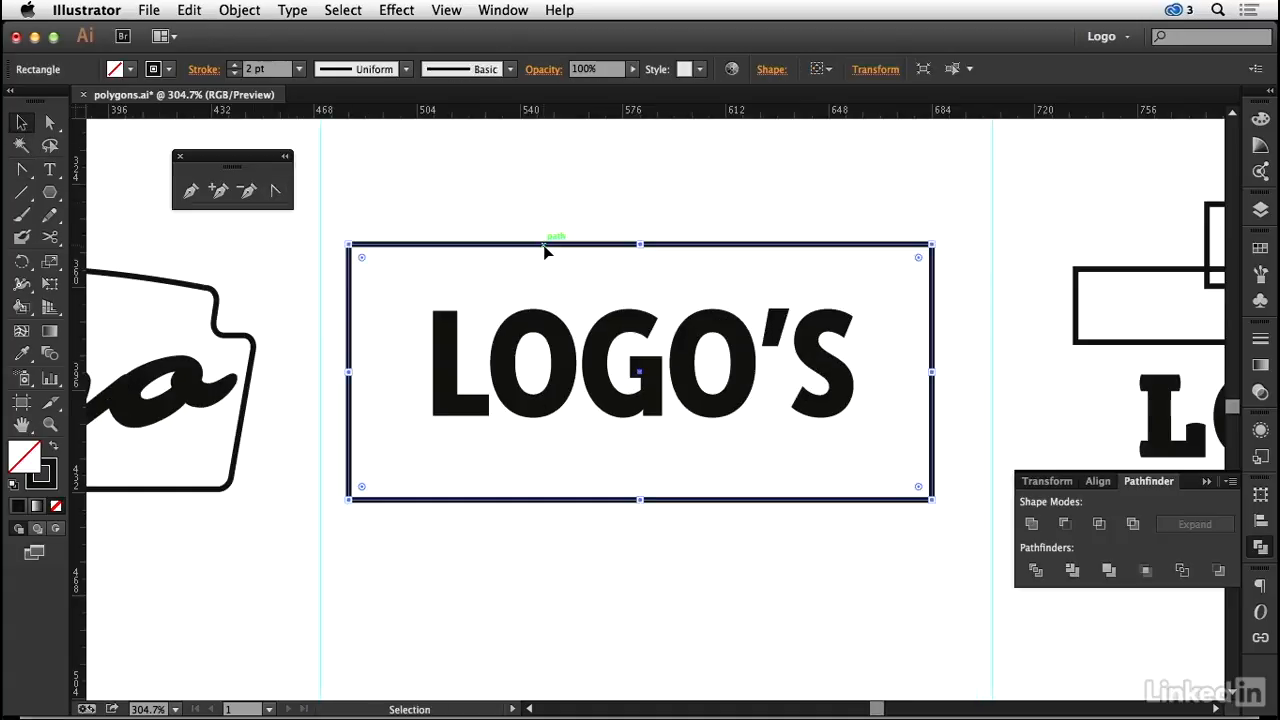
pyautogui.press('e')
pyautogui.moveTo(357, 258); pyautogui.dragTo(318, 260)
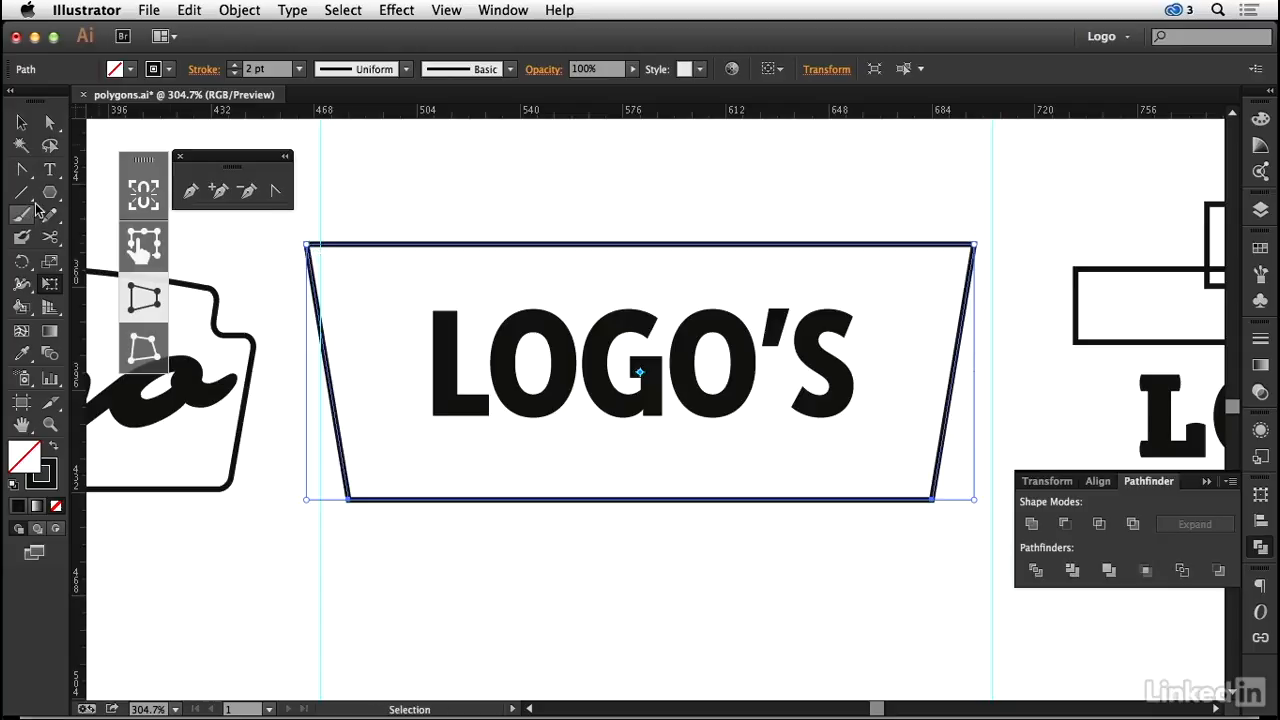
# Add an anchor point midway along the bottom edge of the LOGO'S frame and arch both halves upward, using a guide to match their heights.
pyautogui.press('p')
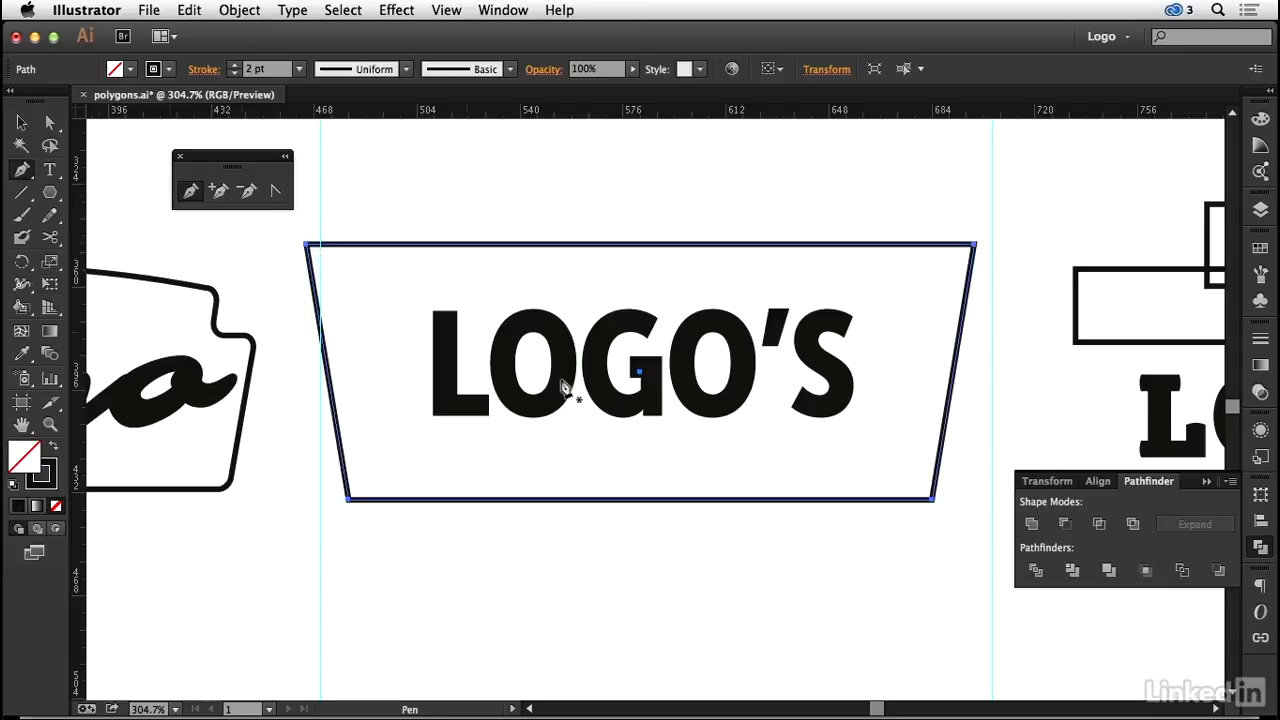
pyautogui.click(648, 499)
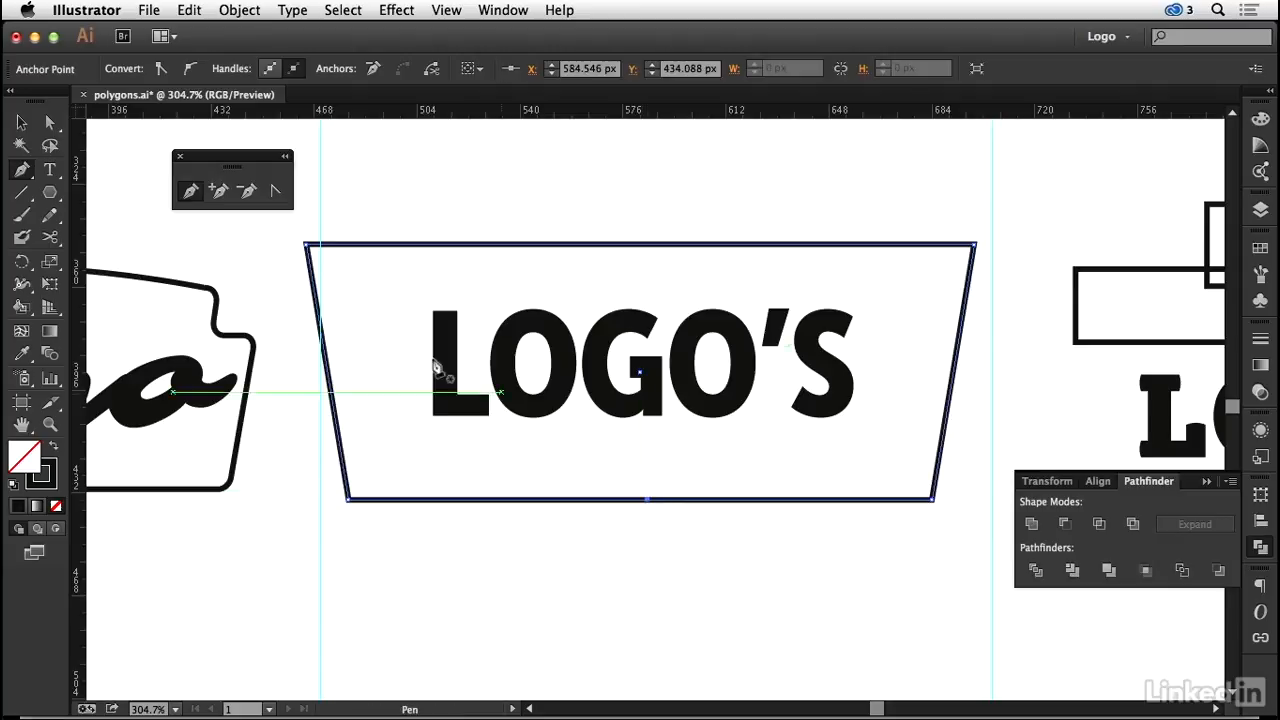
pyautogui.click(276, 192)
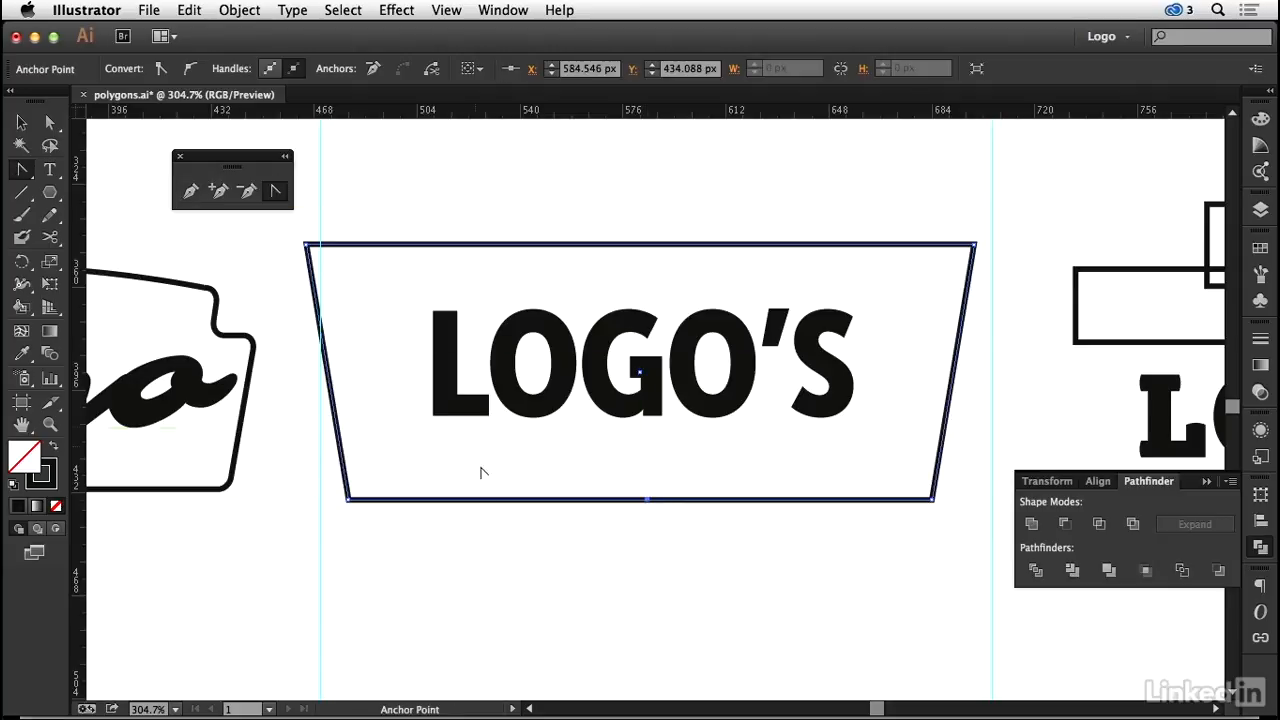
pyautogui.moveTo(484, 500); pyautogui.dragTo(489, 460)
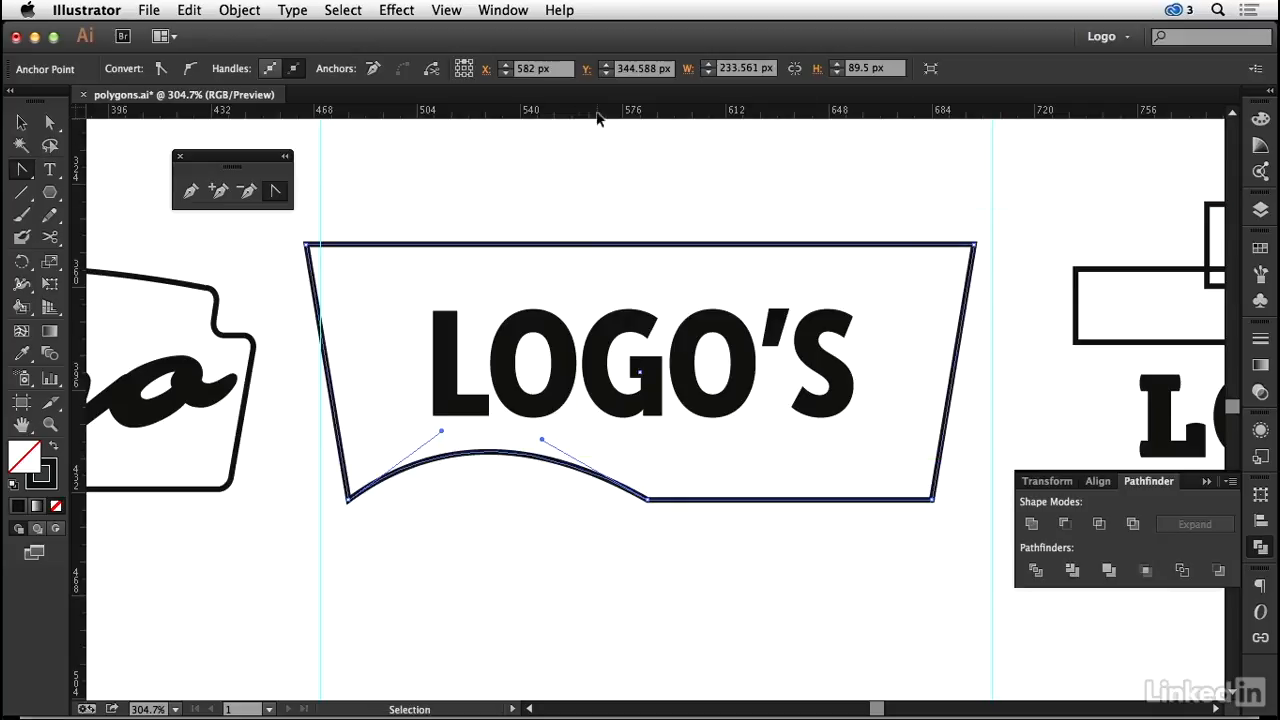
pyautogui.moveTo(597, 117); pyautogui.dragTo(608, 451)
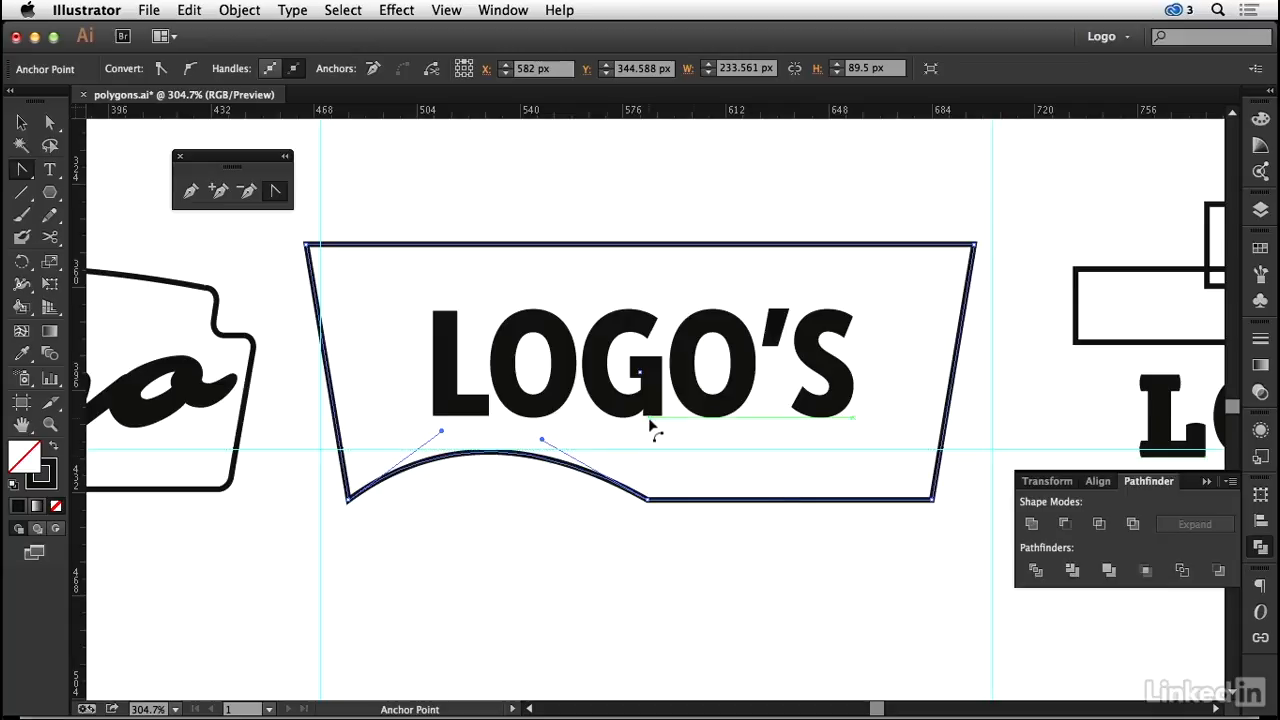
pyautogui.moveTo(797, 502); pyautogui.dragTo(790, 451)
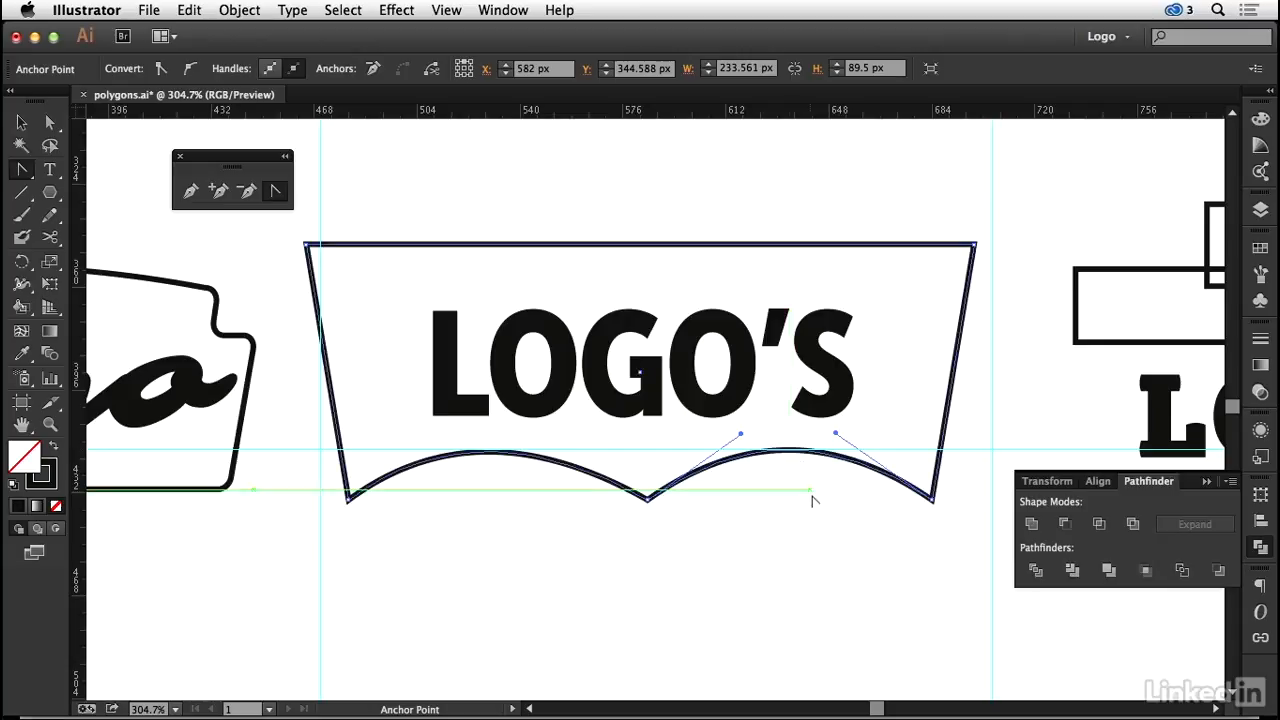
# Narrow the LOGO'S frame symmetrically about its centre so its sides sit closer to the lettering.
pyautogui.click(20, 119)
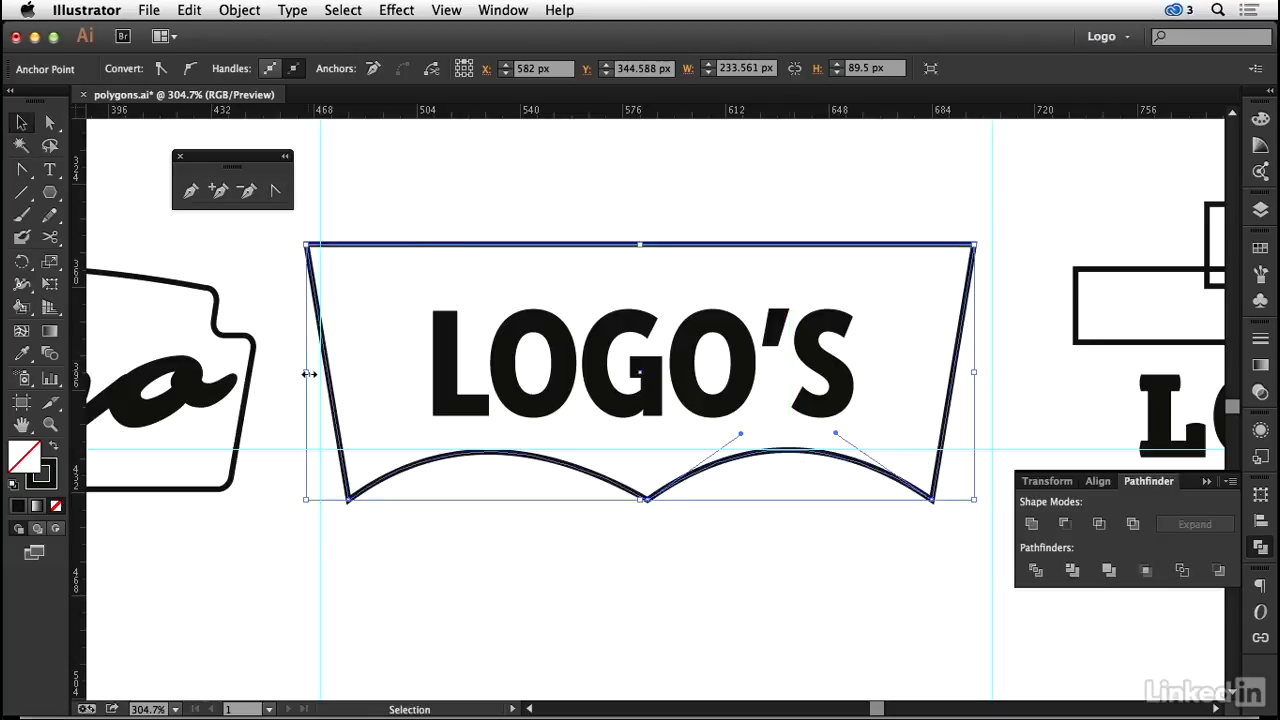
pyautogui.moveTo(309, 373); pyautogui.dragTo(363, 369)
pyautogui.click(644, 209)
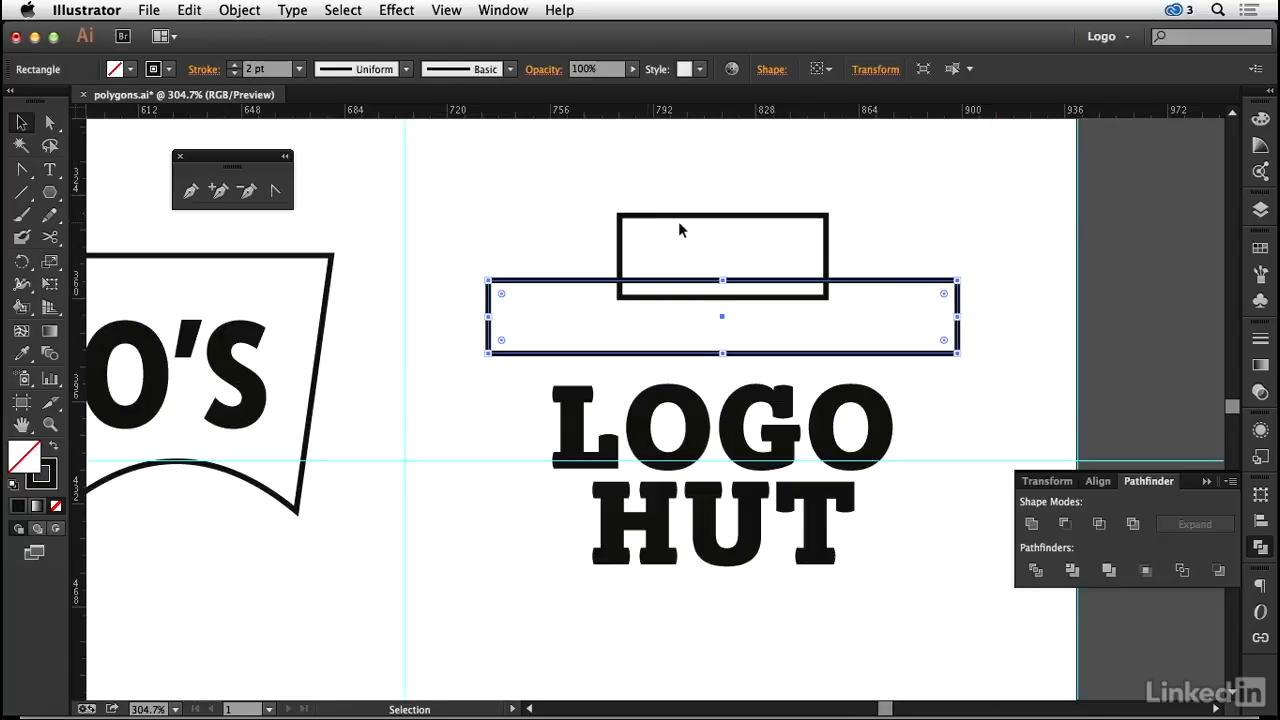
# Distort the small upper rectangle above LOGO HUT in perspective into a trapezoid with a slightly narrower top edge.
pyautogui.click(671, 215)
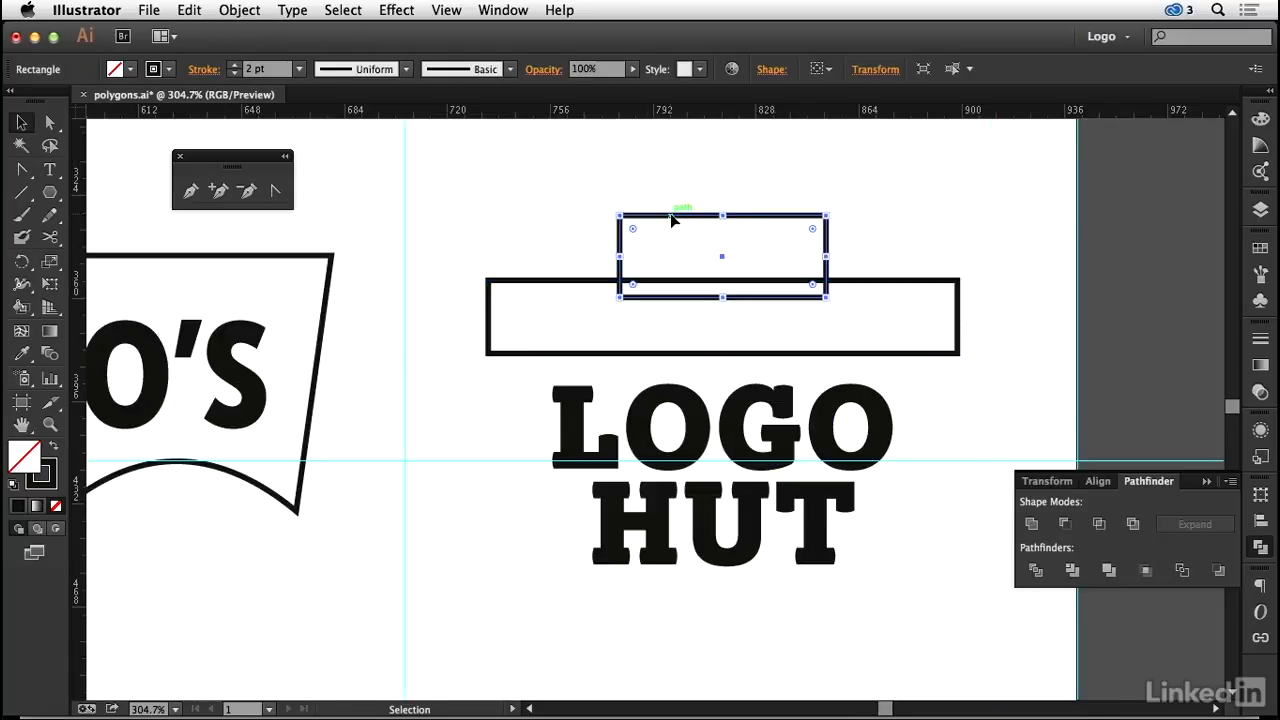
pyautogui.click(50, 286)
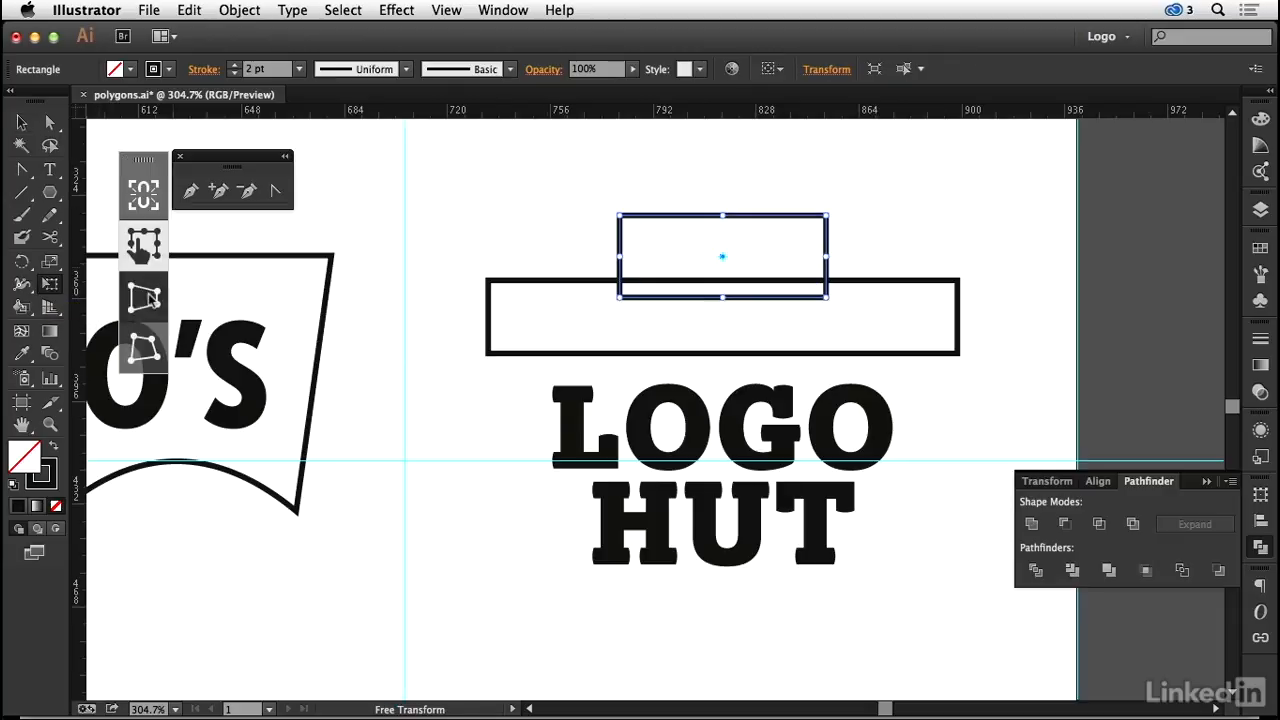
pyautogui.moveTo(624, 224); pyautogui.dragTo(650, 224)
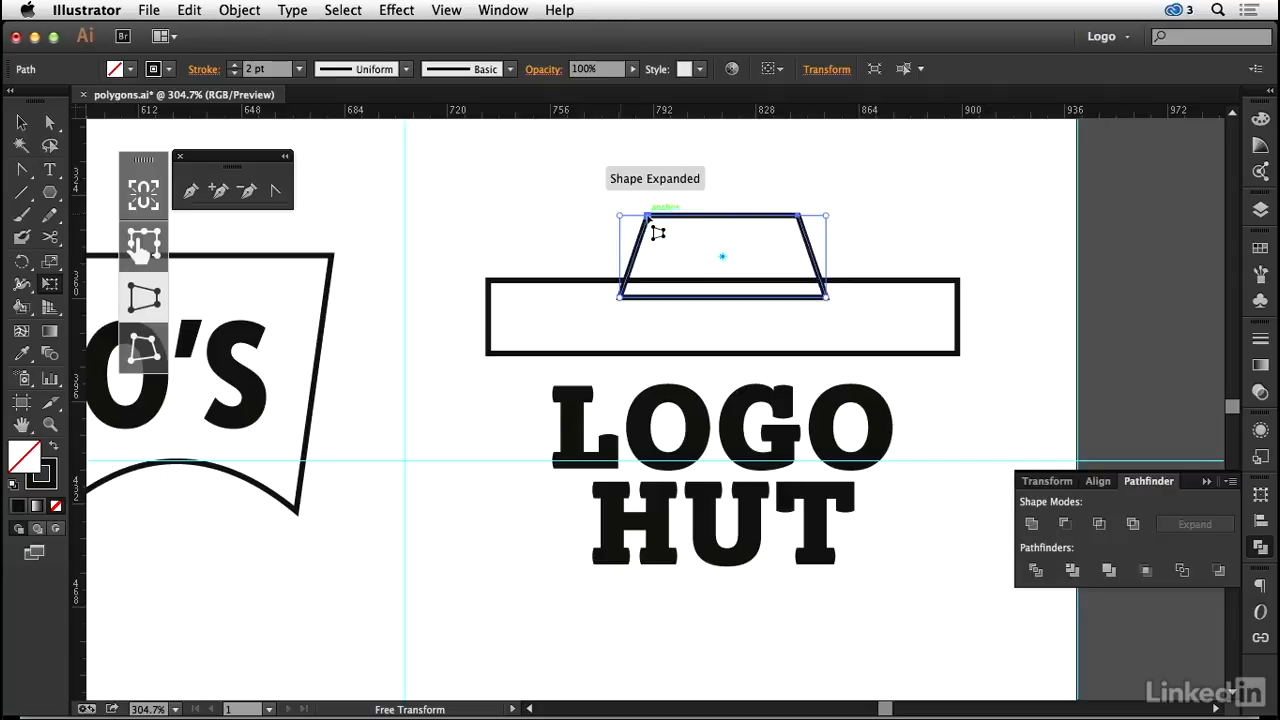
pyautogui.click(21, 122)
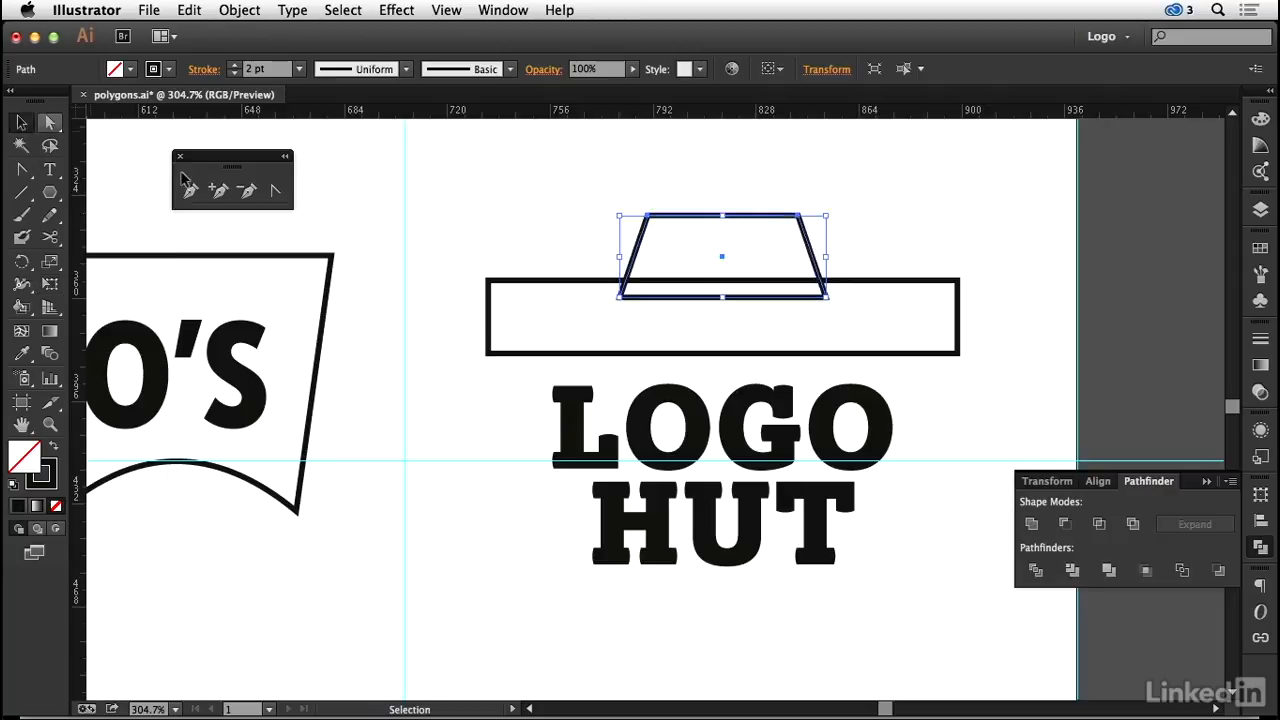
# Distort the wide lower rectangle above LOGO HUT in perspective so its top edge narrows to meet the upper trapezoid's sides.
pyautogui.click(539, 283)
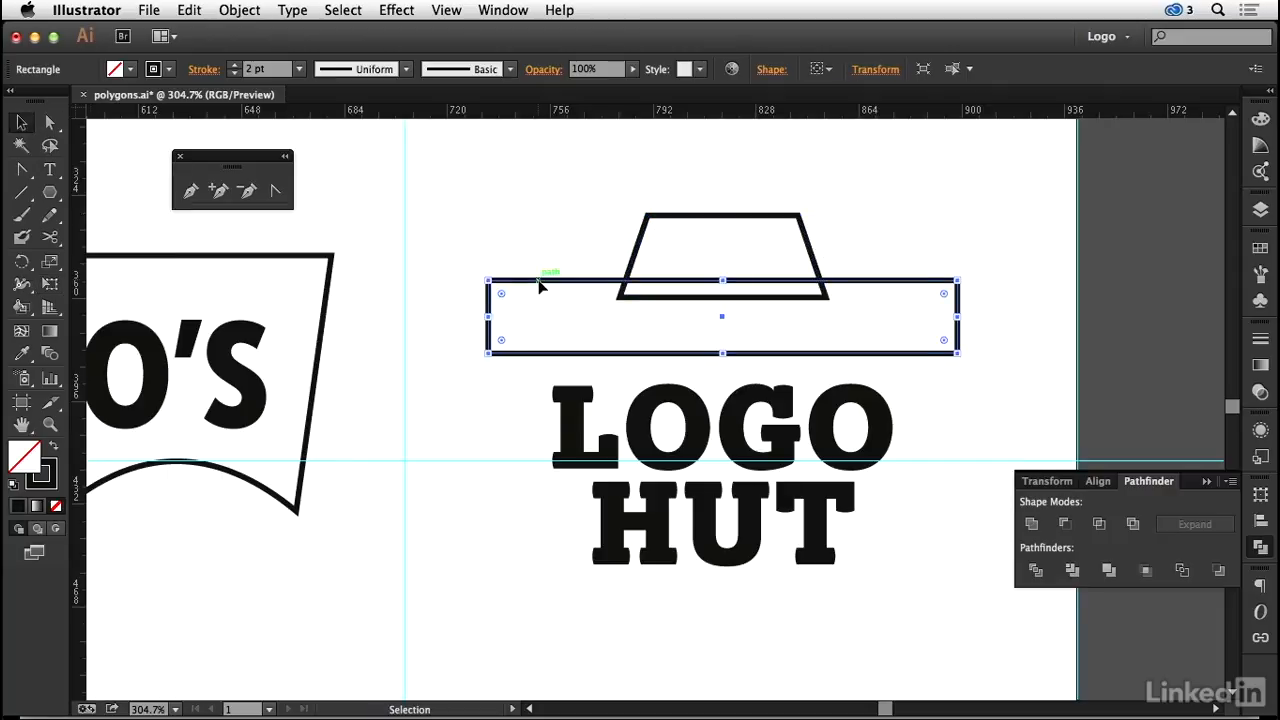
pyautogui.click(50, 284)
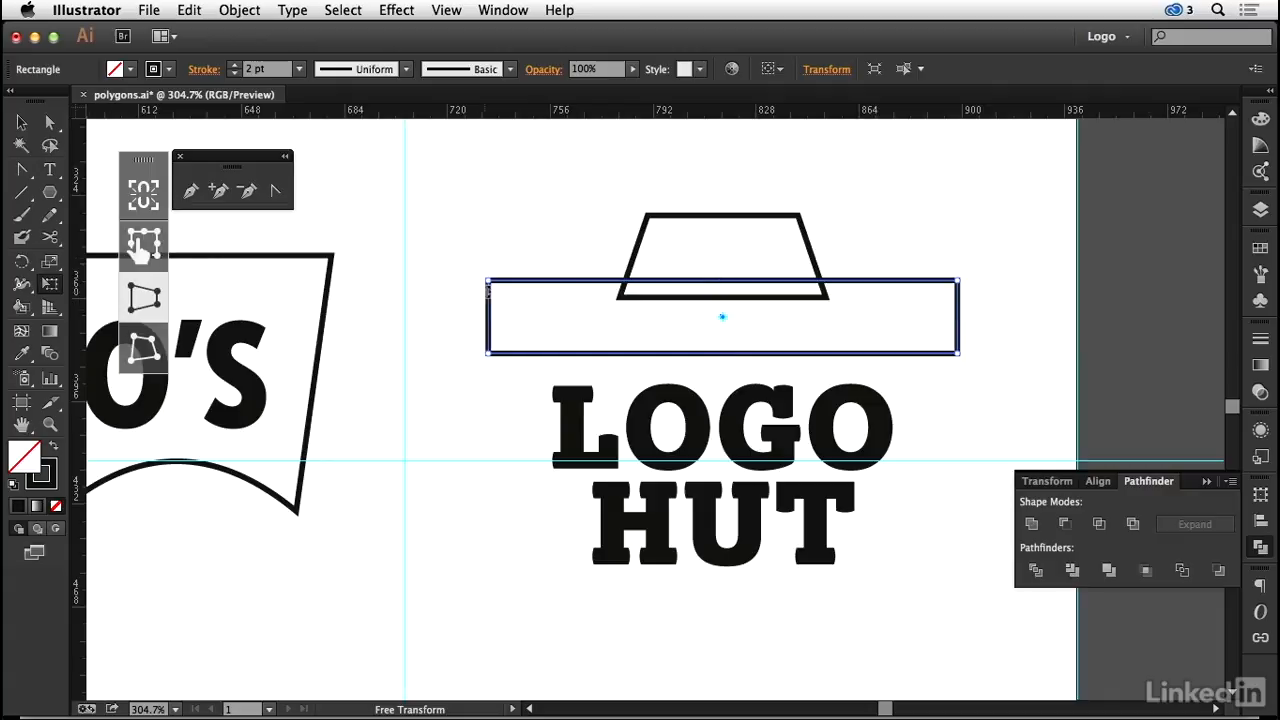
pyautogui.moveTo(490, 284); pyautogui.dragTo(623, 283)
pyautogui.press('v')
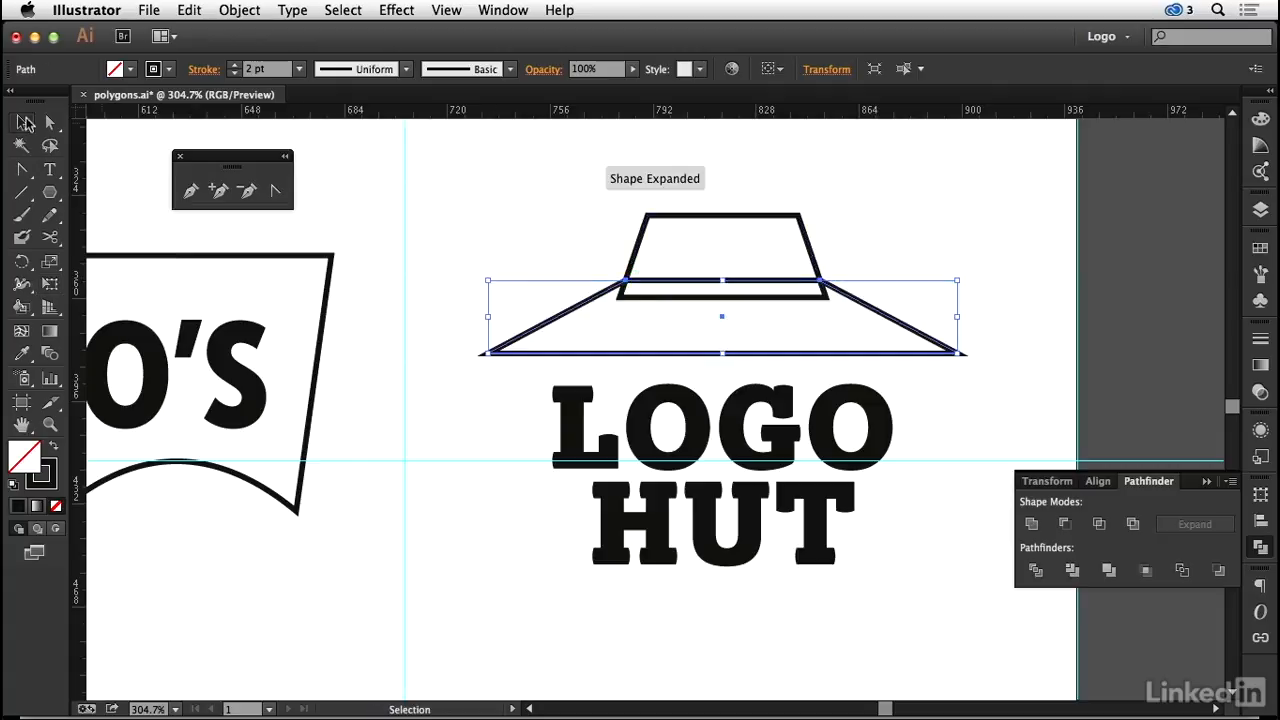
# Unite the two trapezoids above LOGO HUT into a single roof outline.
pyautogui.moveTo(597, 208); pyautogui.dragTo(803, 321)
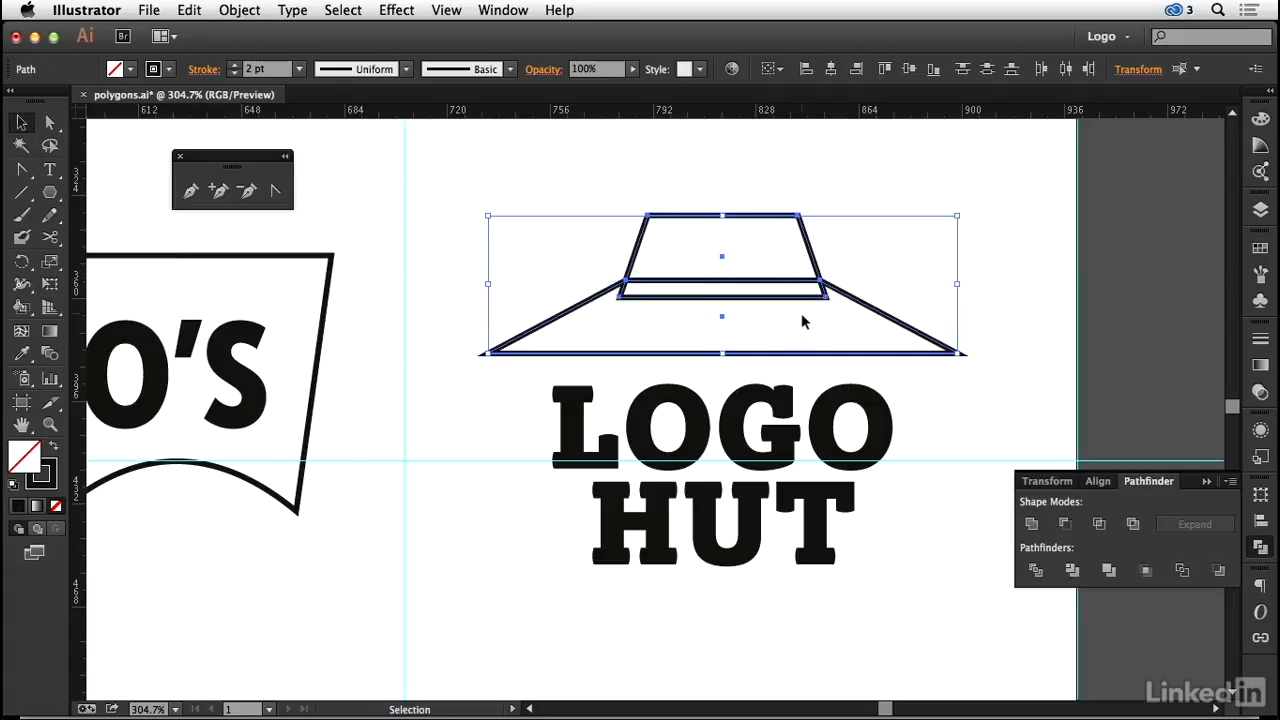
pyautogui.click(1031, 523)
pyautogui.click(1038, 246)
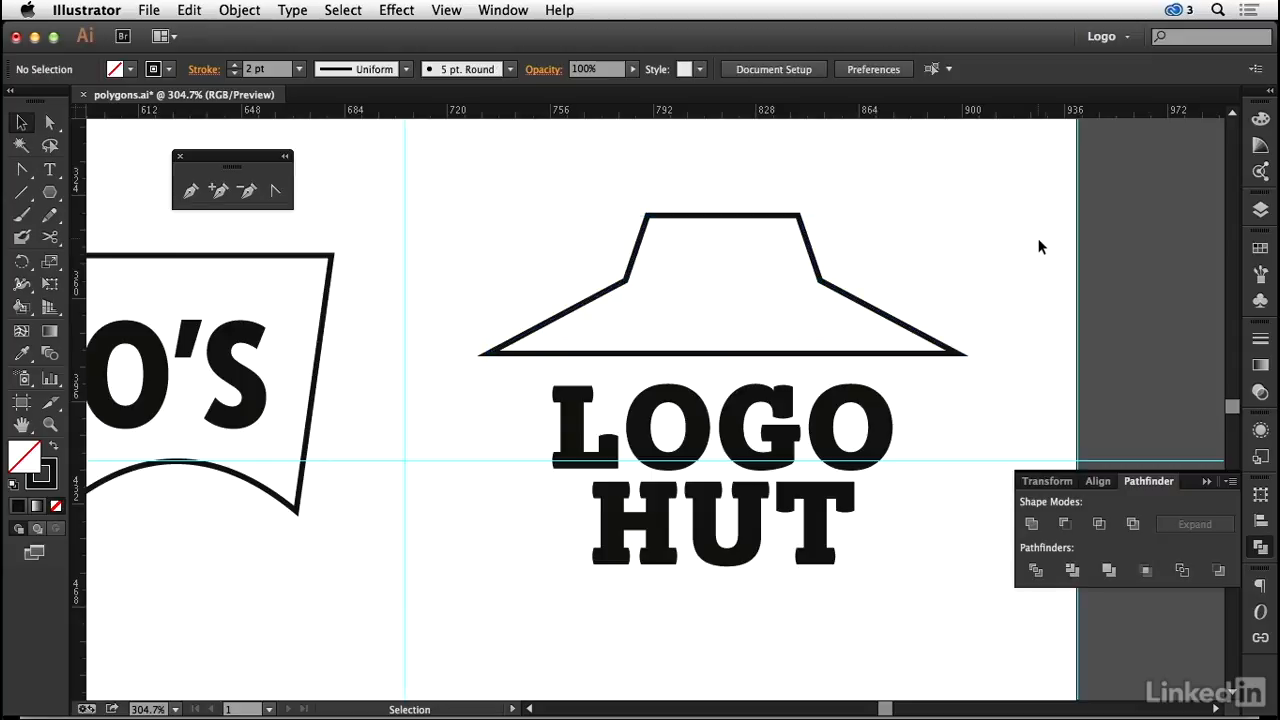
pyautogui.press('super+alt')
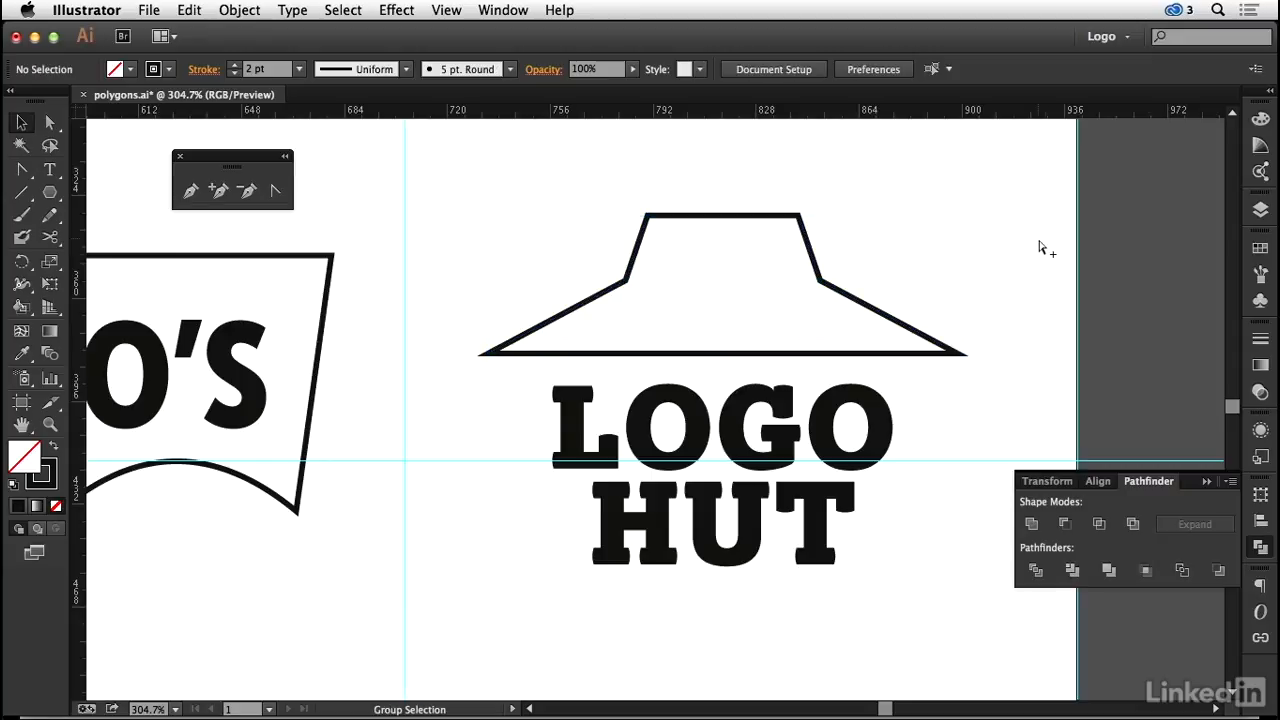